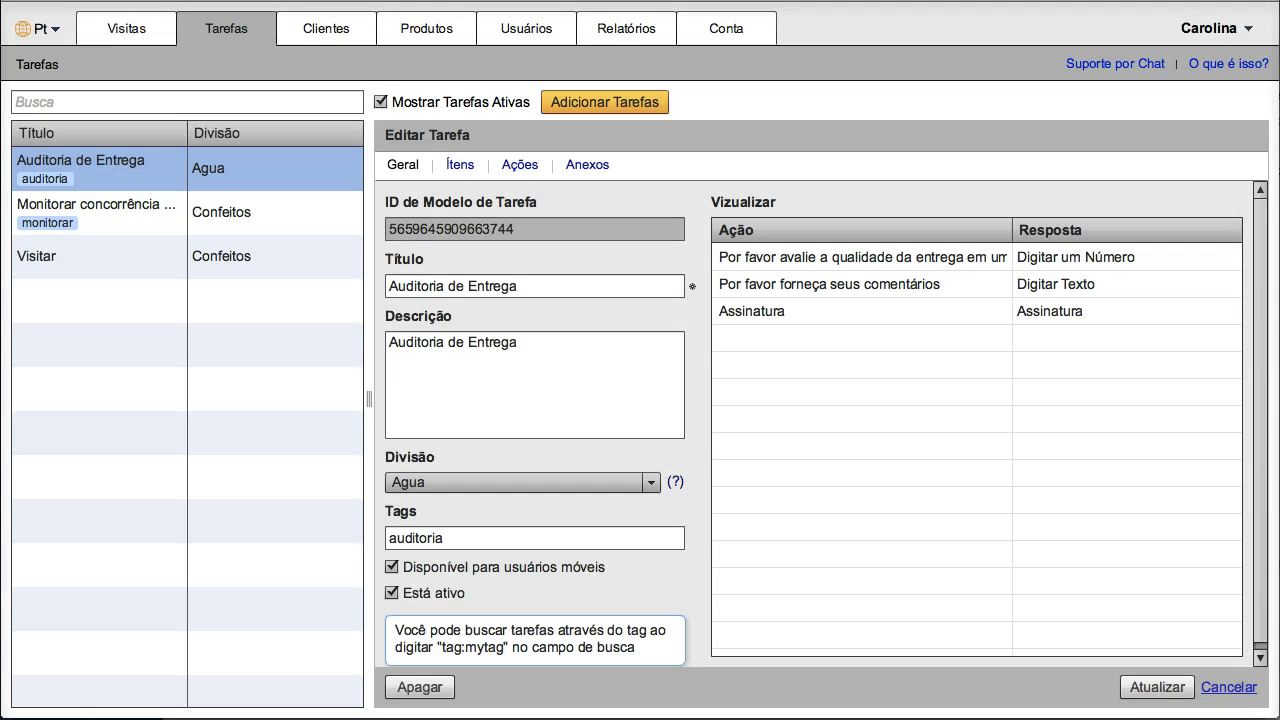
left_click(235, 35)
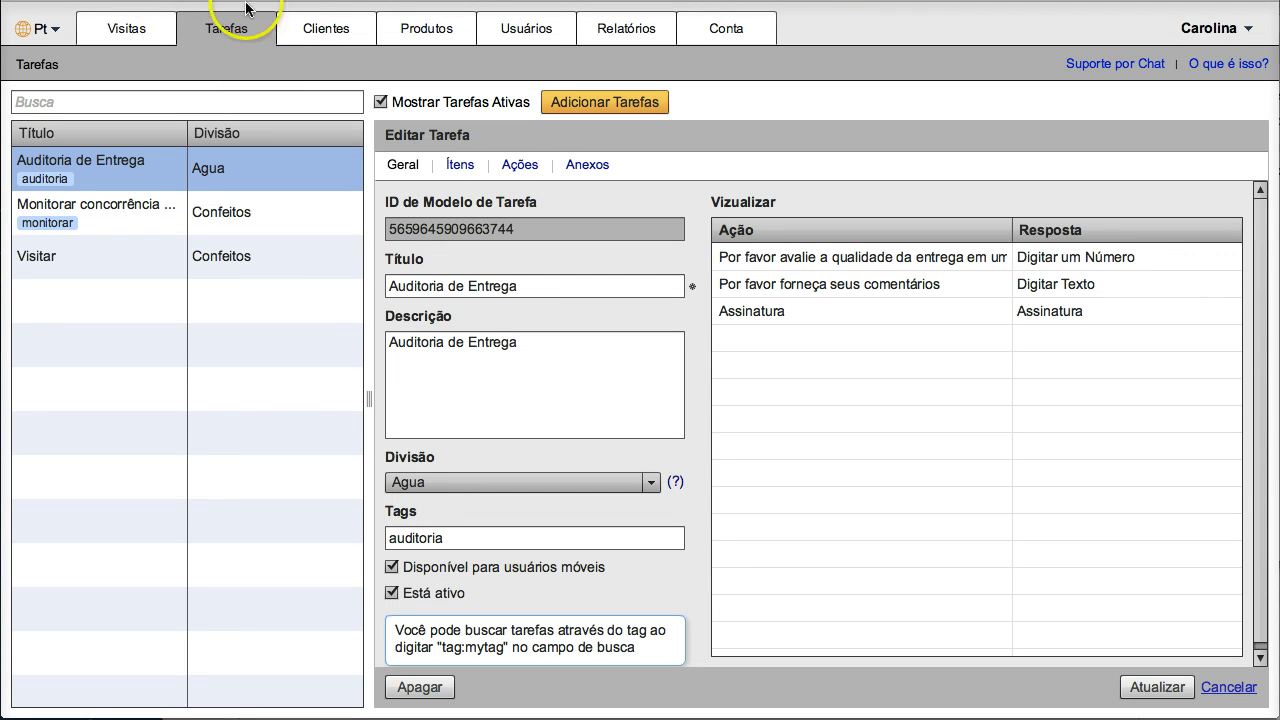
left_click(139, 31)
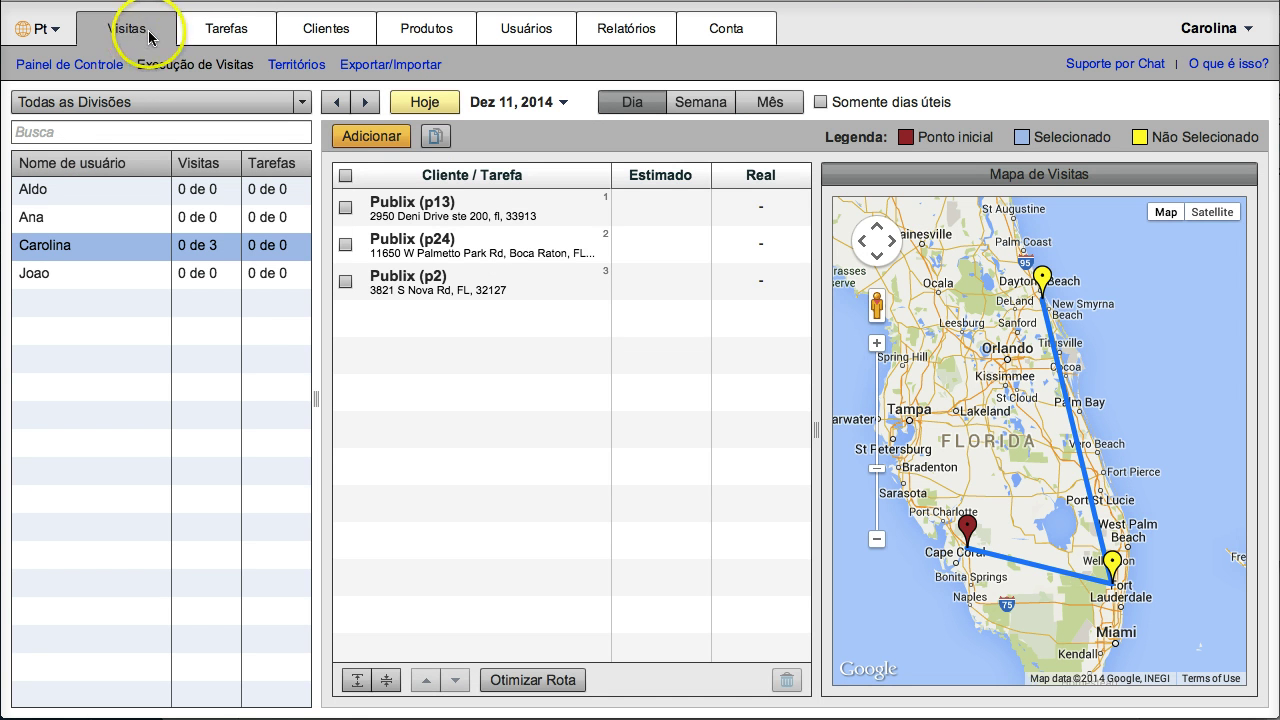
left_click(345, 207)
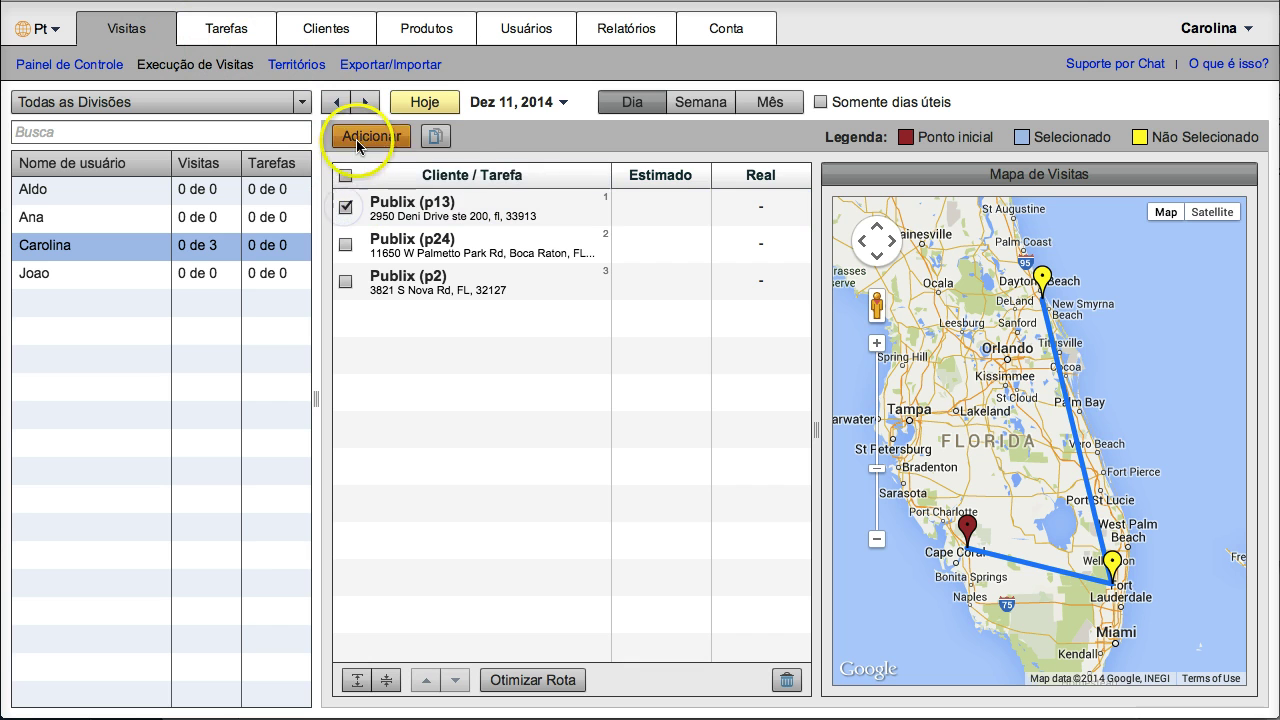
left_click(357, 145)
left_click(375, 180)
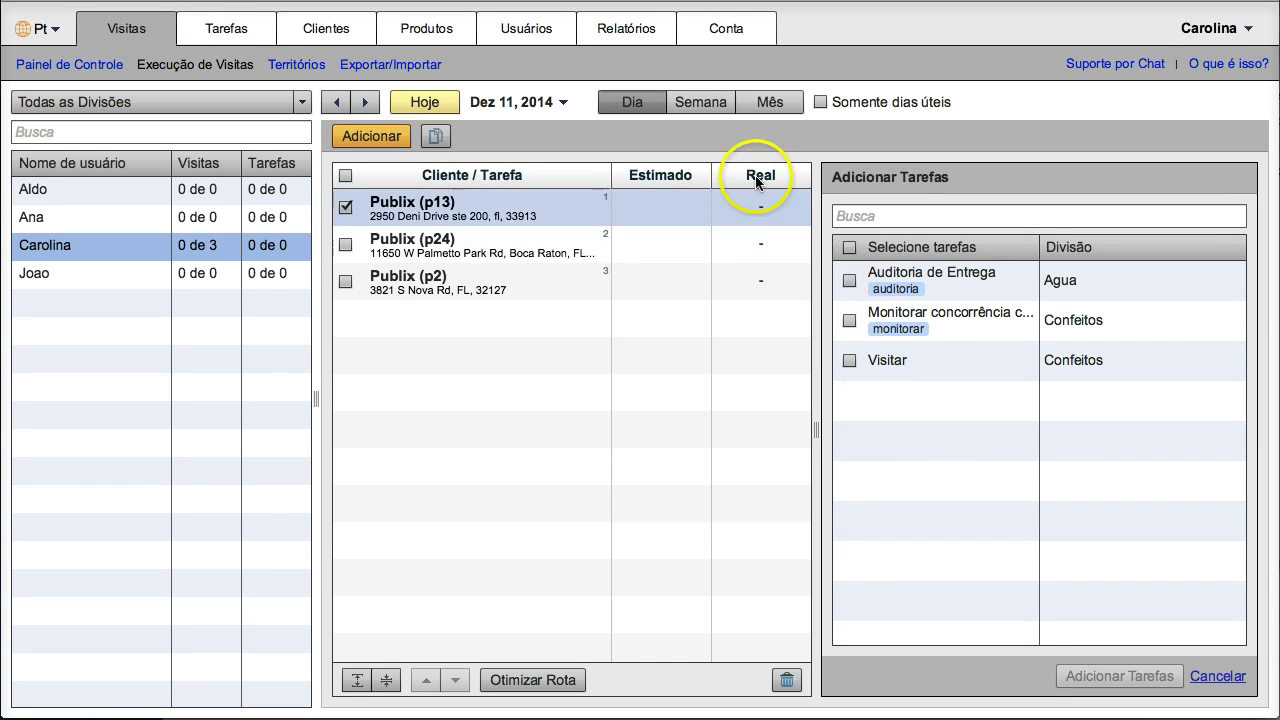
left_click(226, 36)
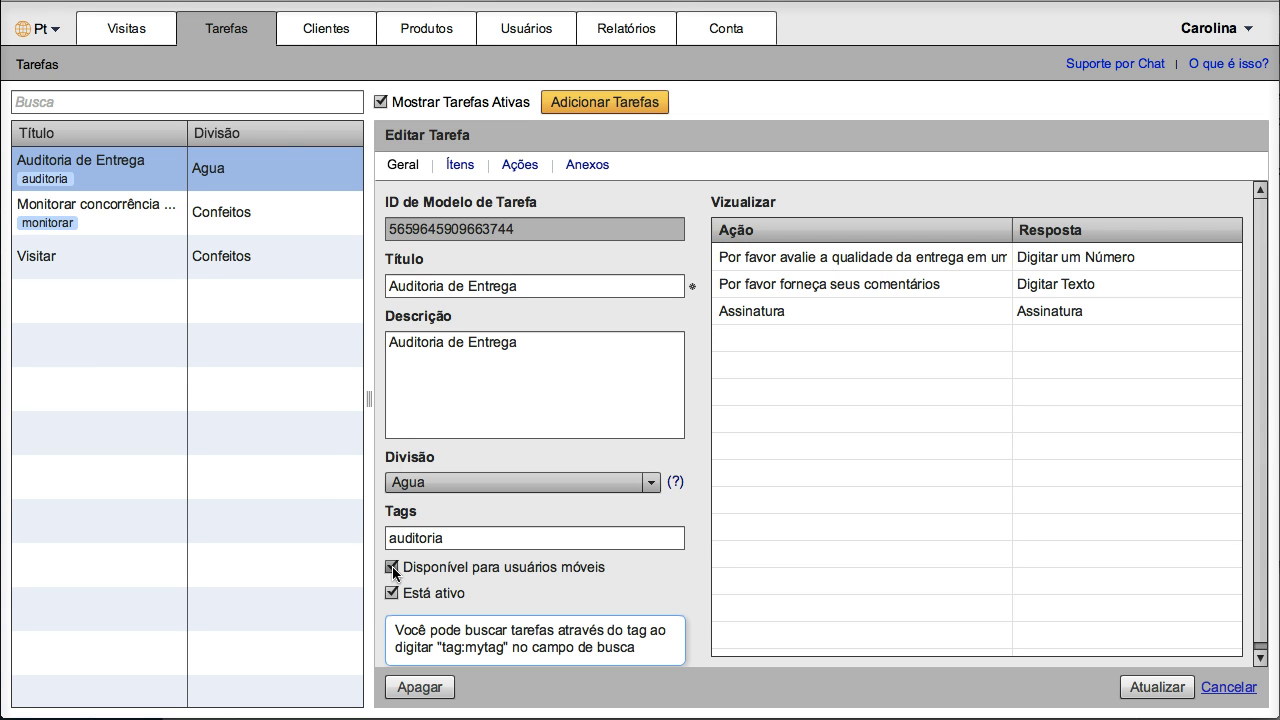
left_click(292, 101)
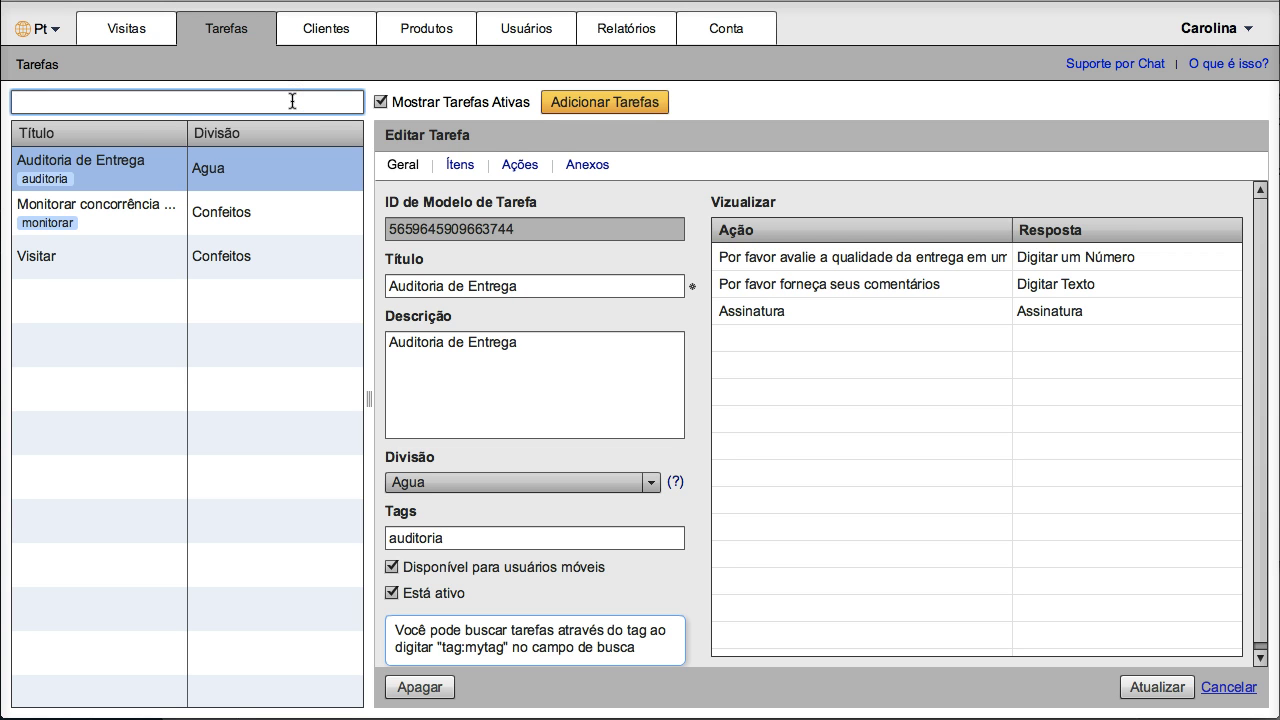
type("tag:")
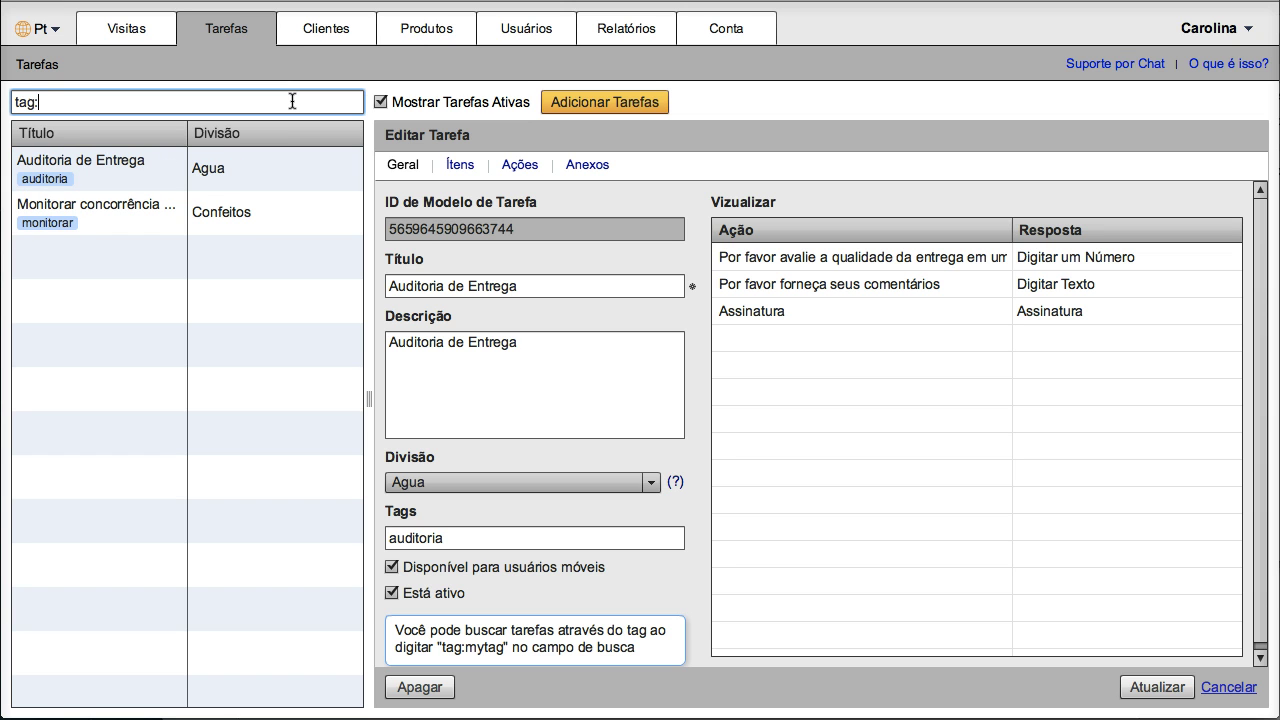
double_click(120, 103)
left_click(114, 101)
type("auditoria")
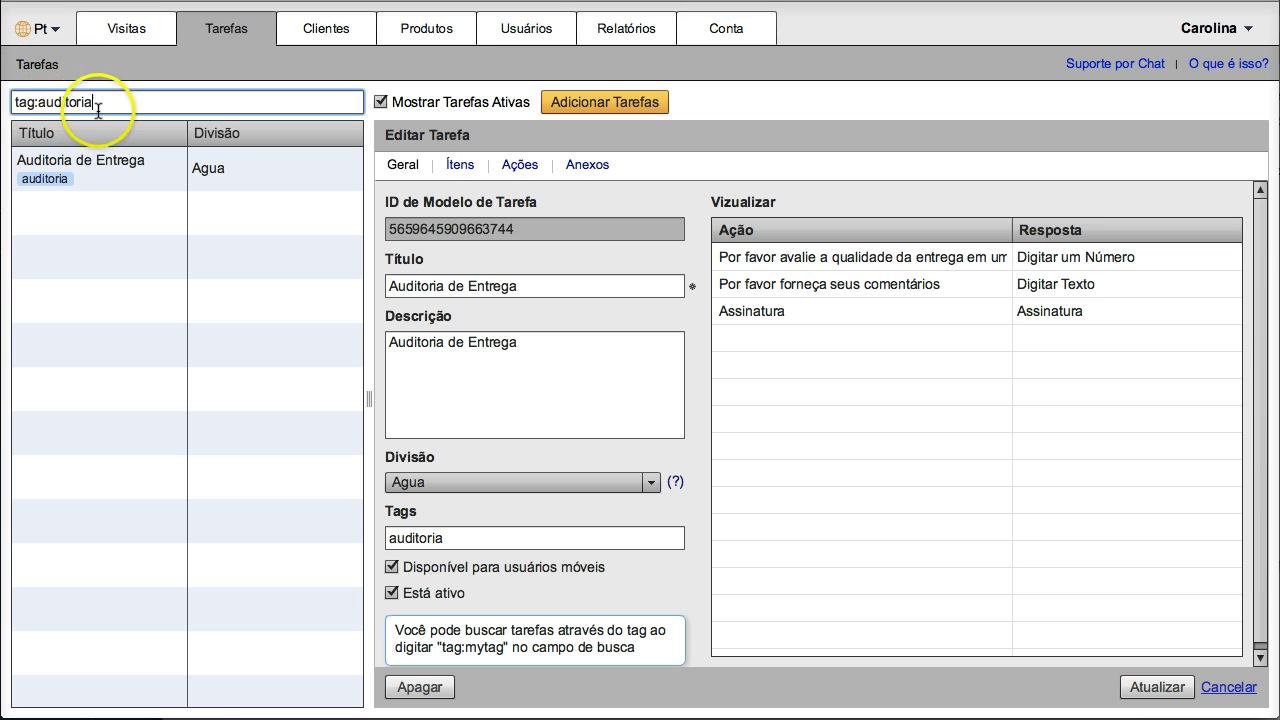
triple_click(60, 101)
key("BackSpace")
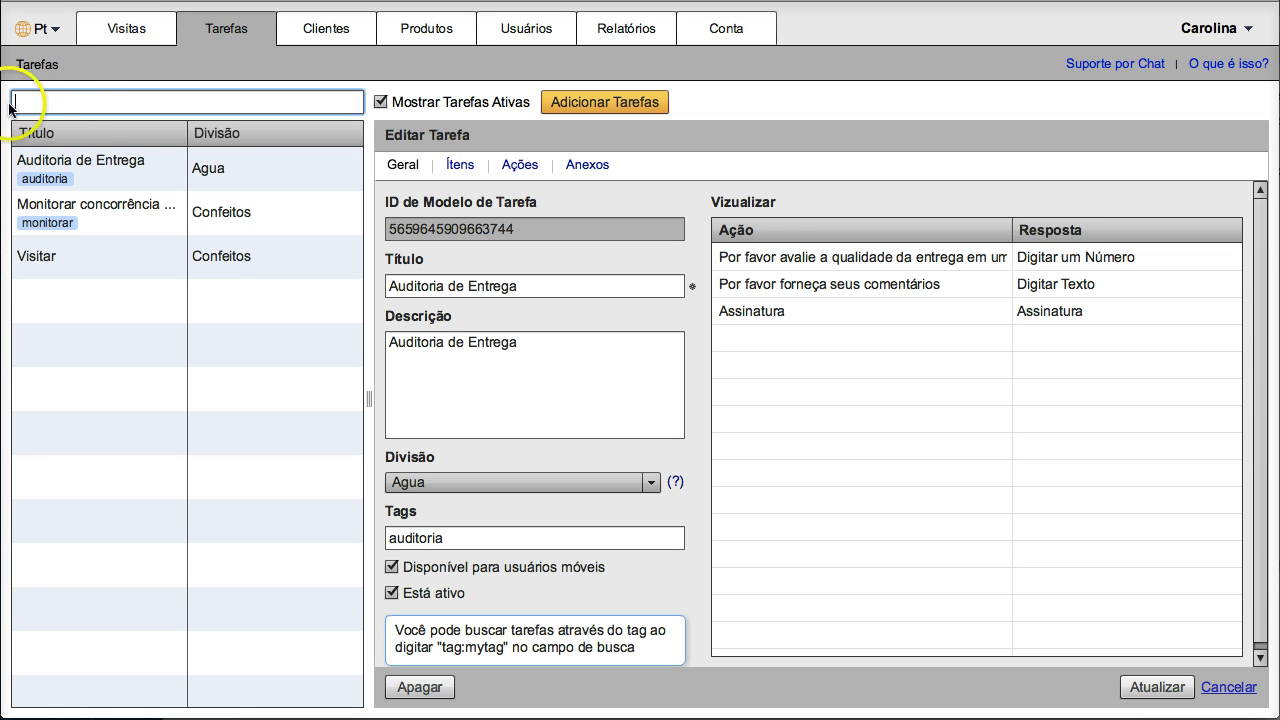
left_click(78, 134)
Step: Sort the task templates by Divisão in descending order and widen the task list panel
left_click(78, 134)
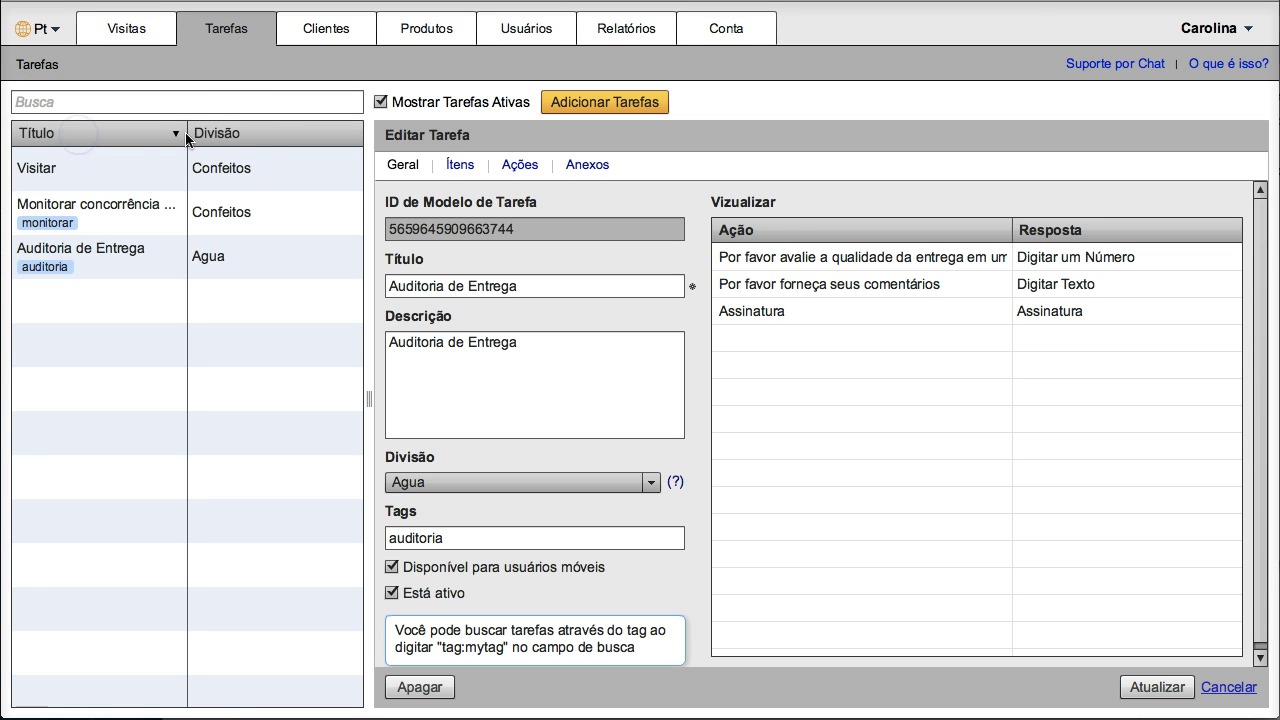
left_click(254, 134)
left_click(254, 134)
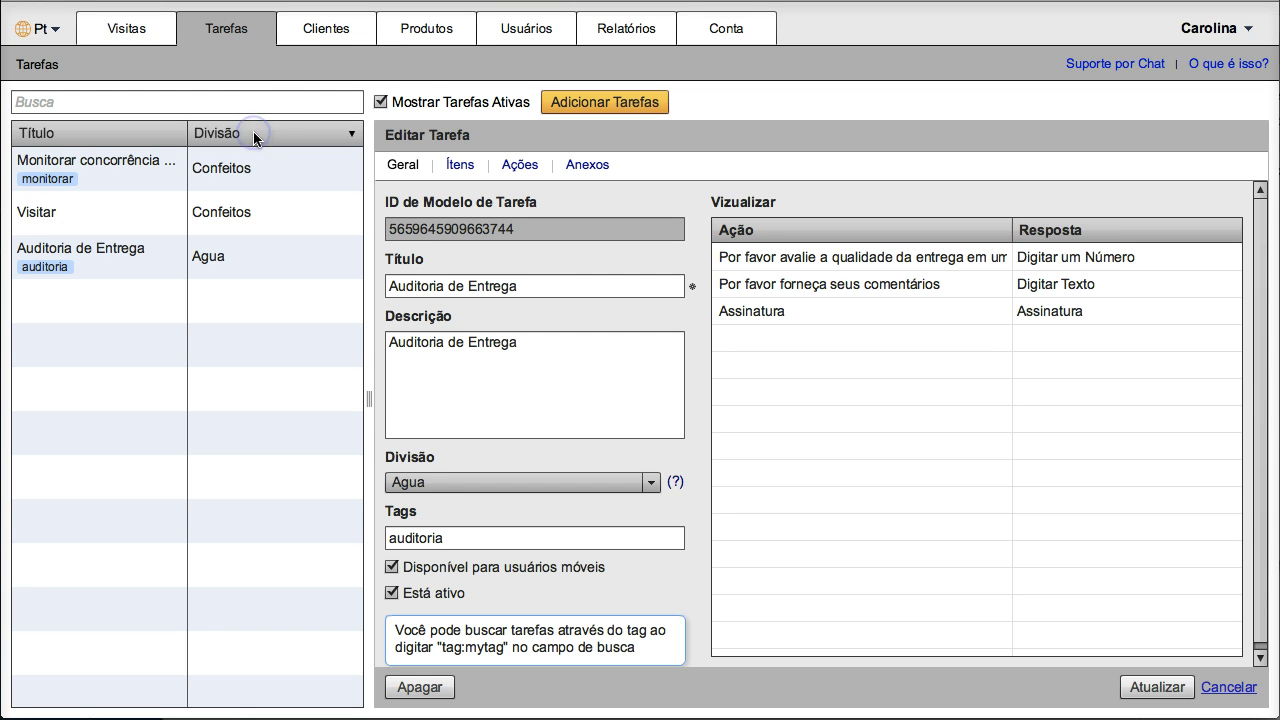
mouse_move(367, 399)
left_mouse_down()
mouse_move(433, 402)
mouse_move(351, 403)
mouse_move(330, 389)
left_mouse_up()
left_click_drag(432, 398, 368, 391)
Step: Open Auditoria de Entrega and check its title, description, Agua division and auditoria tag
left_click(116, 260)
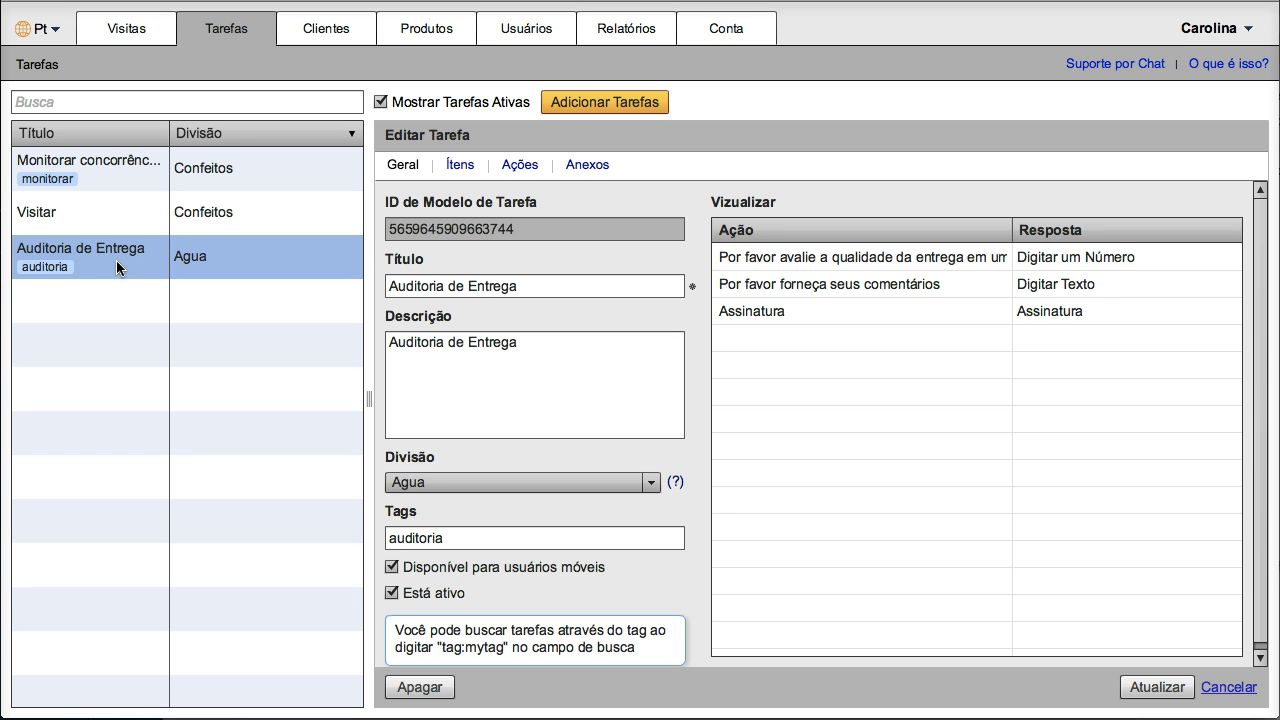
left_click(476, 286)
left_click(489, 351)
left_click(491, 480)
left_click(486, 530)
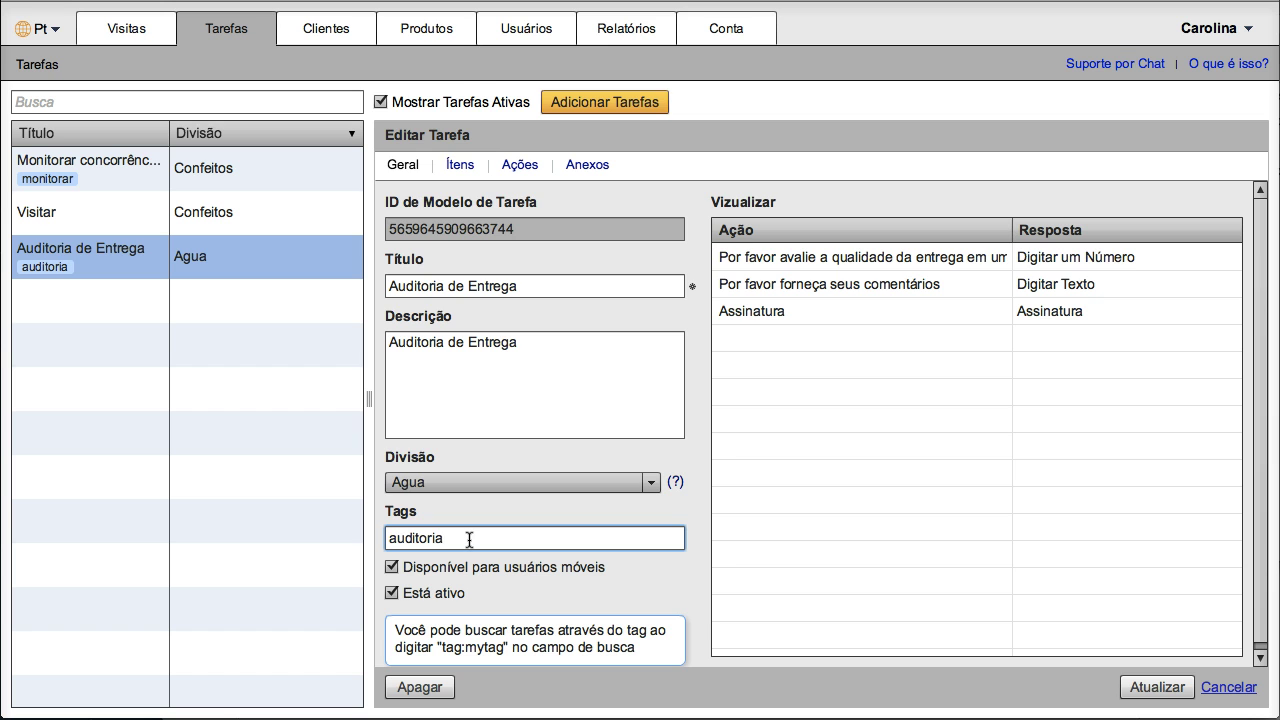
left_click(459, 166)
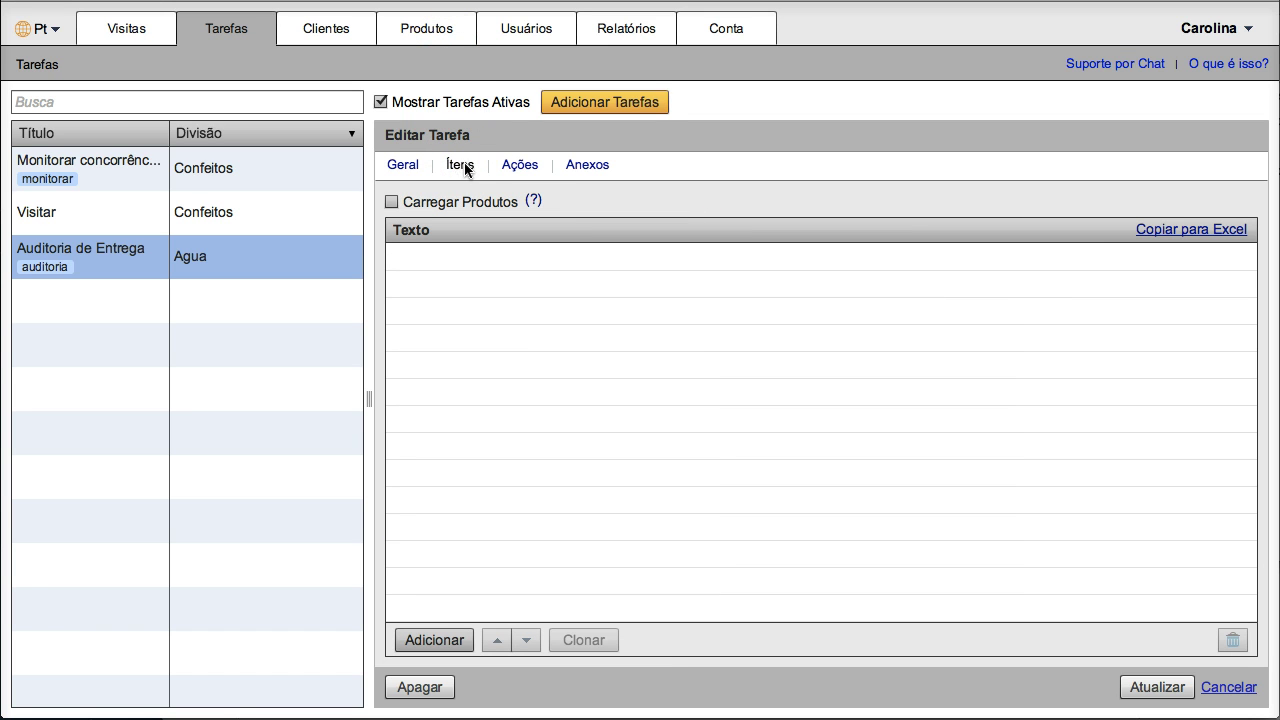
left_click(522, 168)
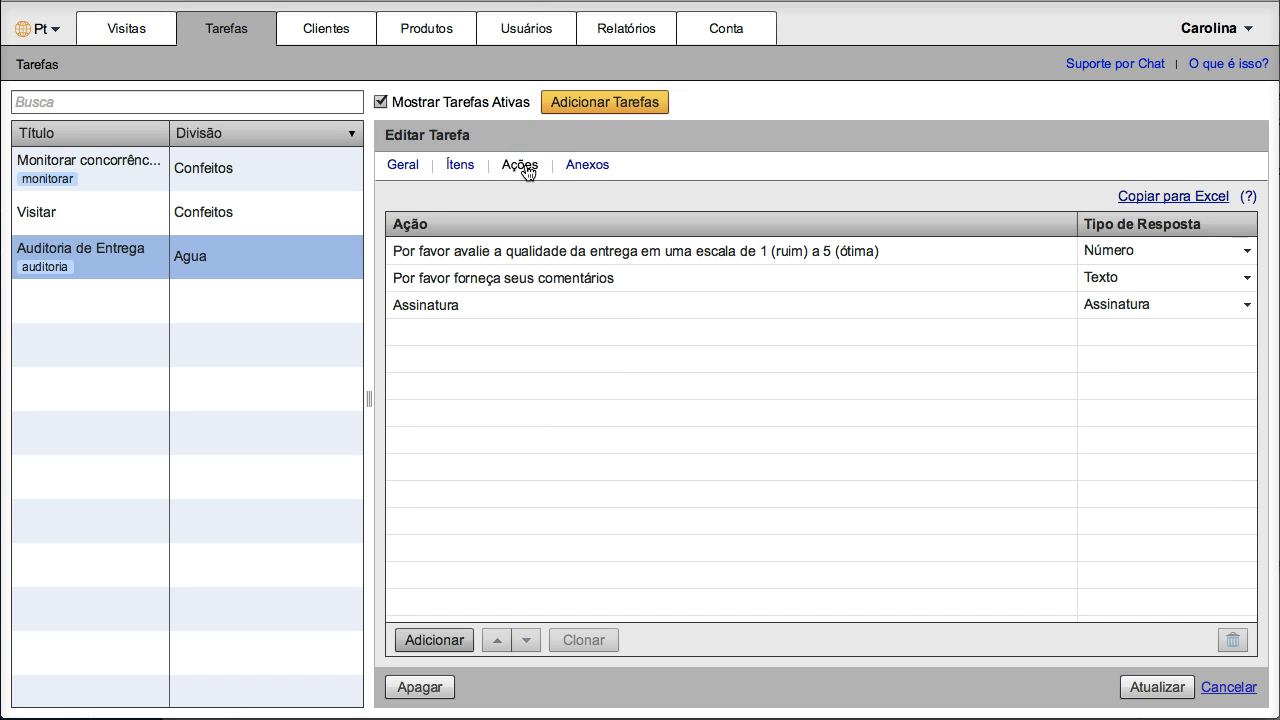
left_click(548, 258)
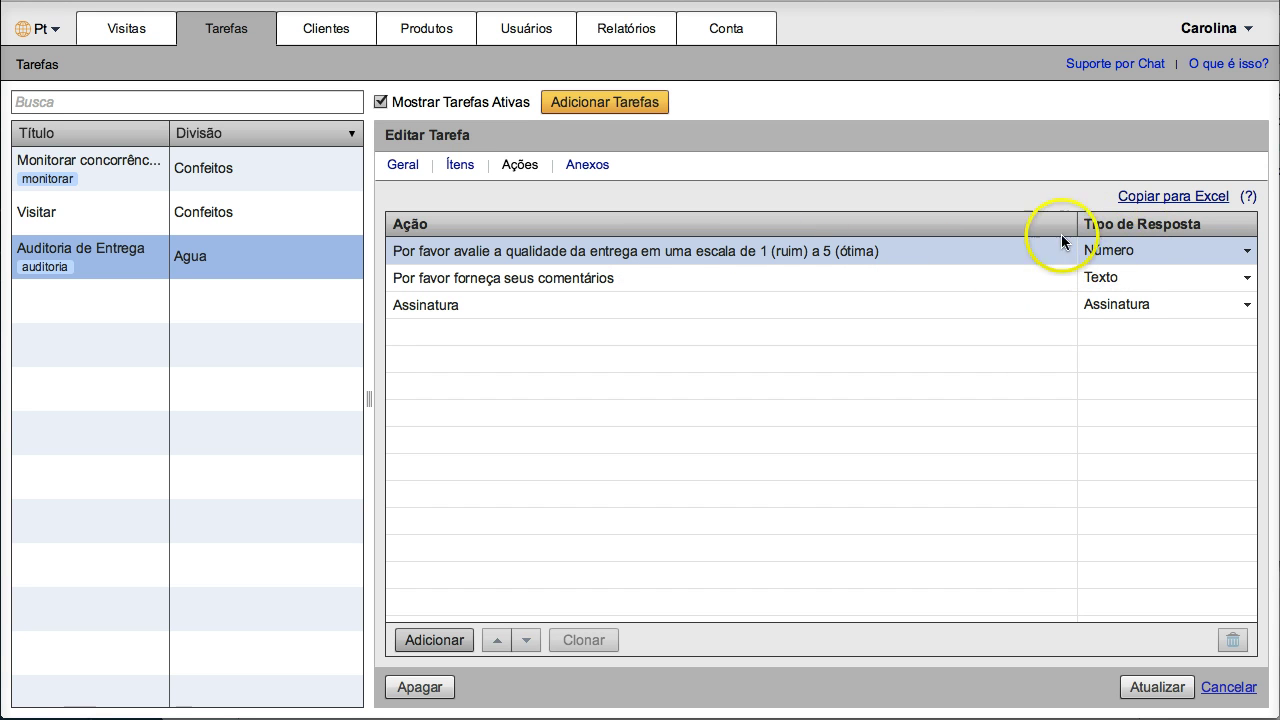
left_click(898, 280)
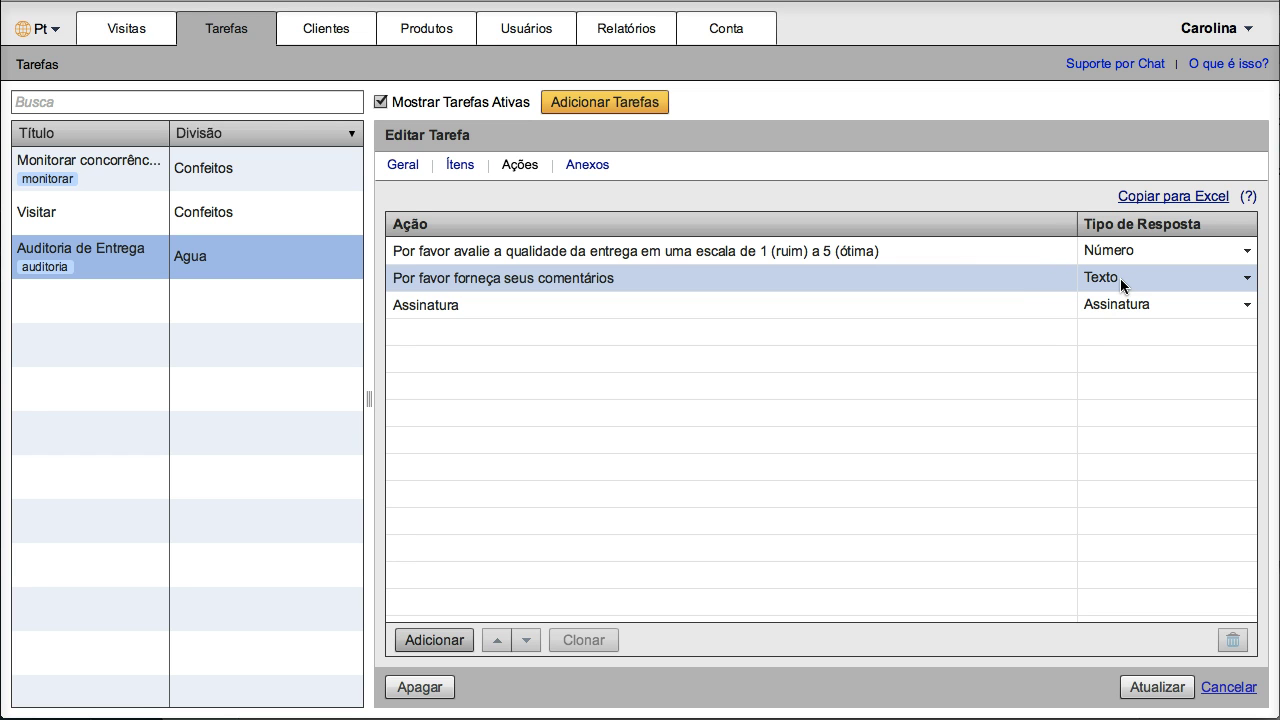
left_click(1042, 298)
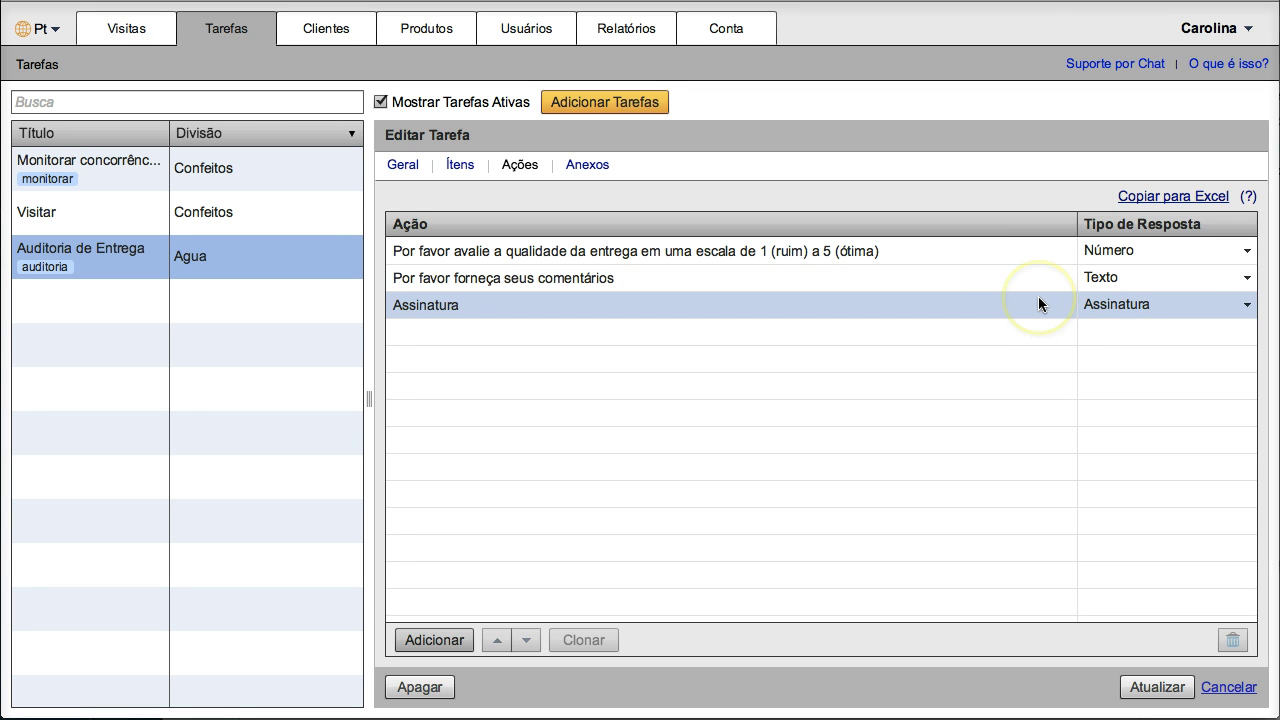
left_click(1038, 300)
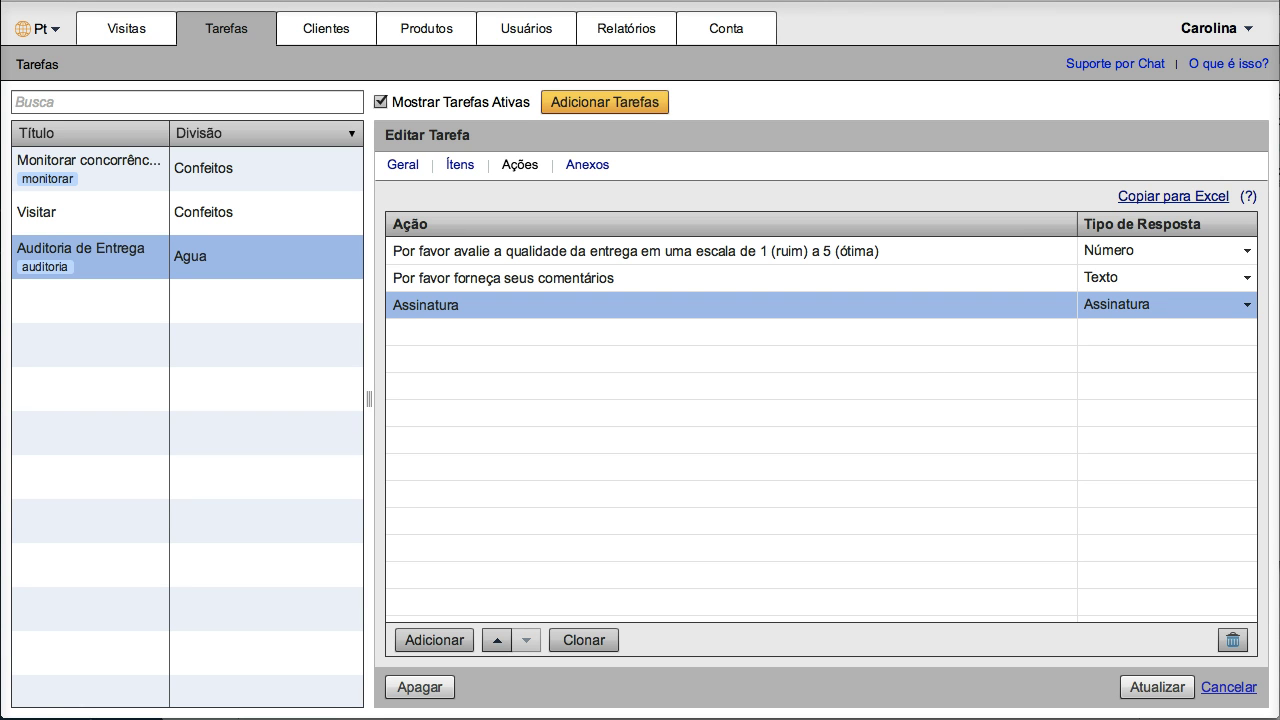
left_click(1214, 303)
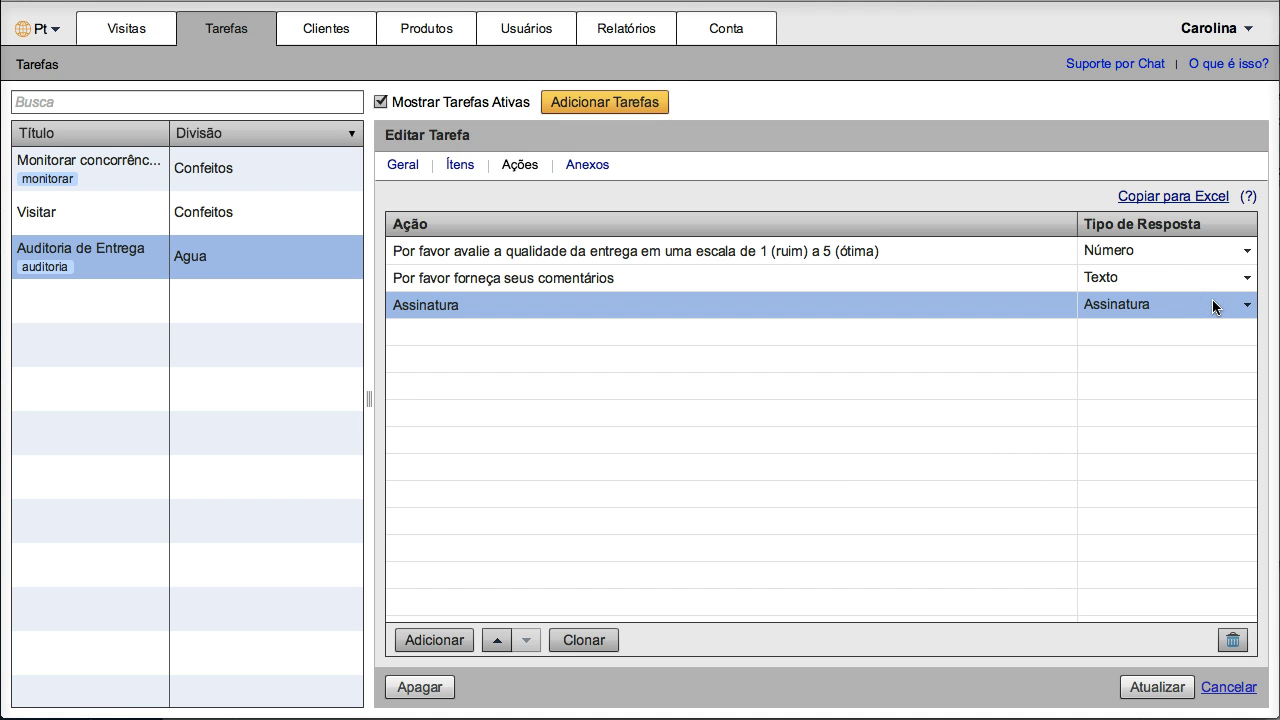
left_click(404, 168)
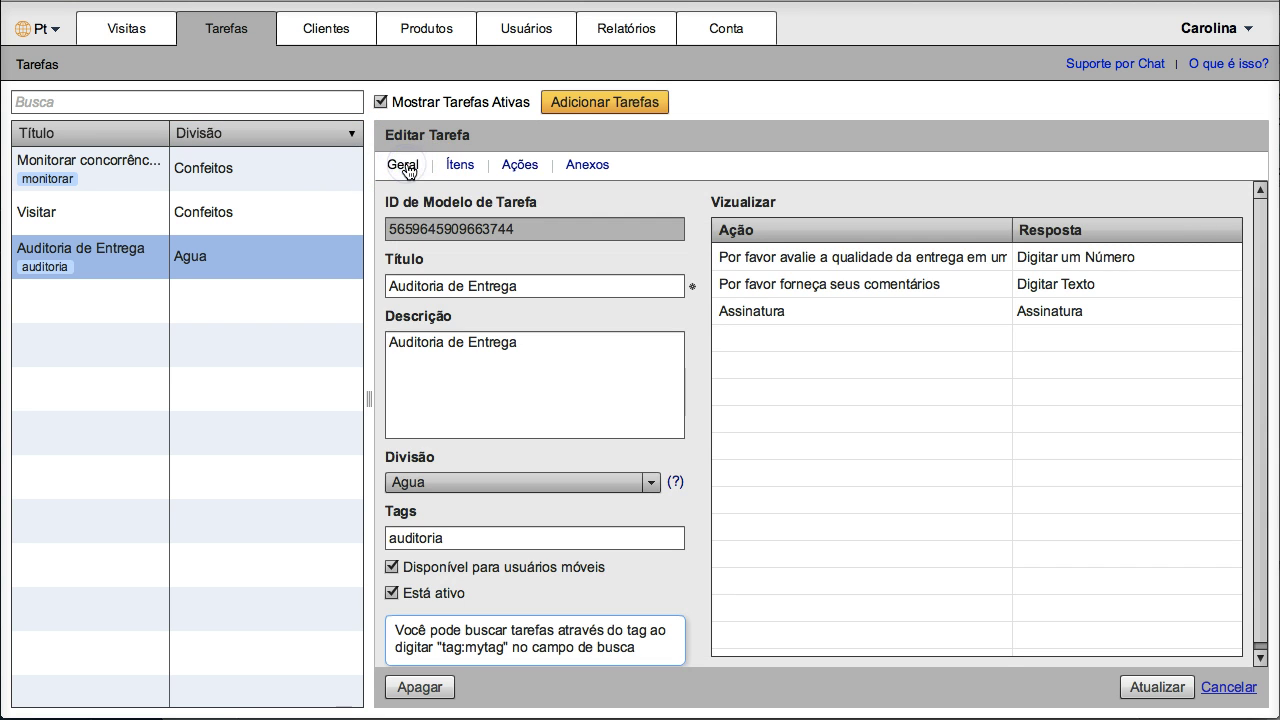
left_click(599, 108)
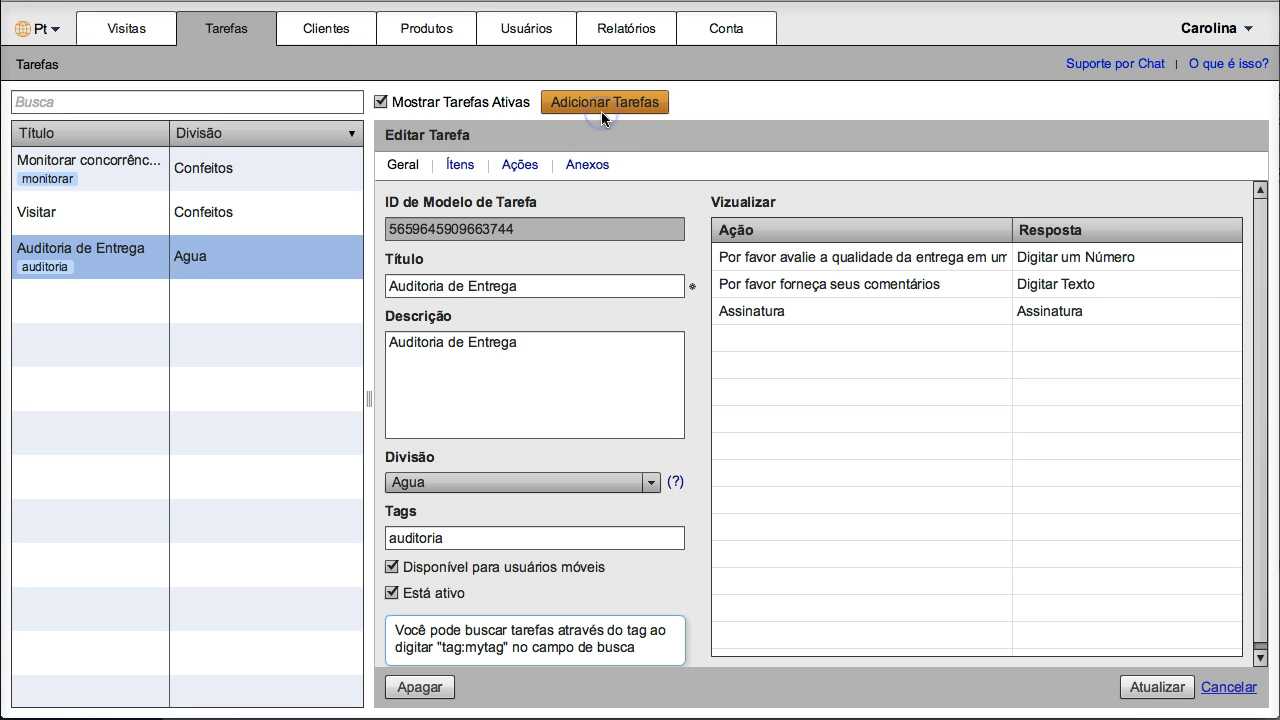
Step: Enter the title 'Auditoria' and the description 'Auditoria PDV' for the new template
left_click(527, 276)
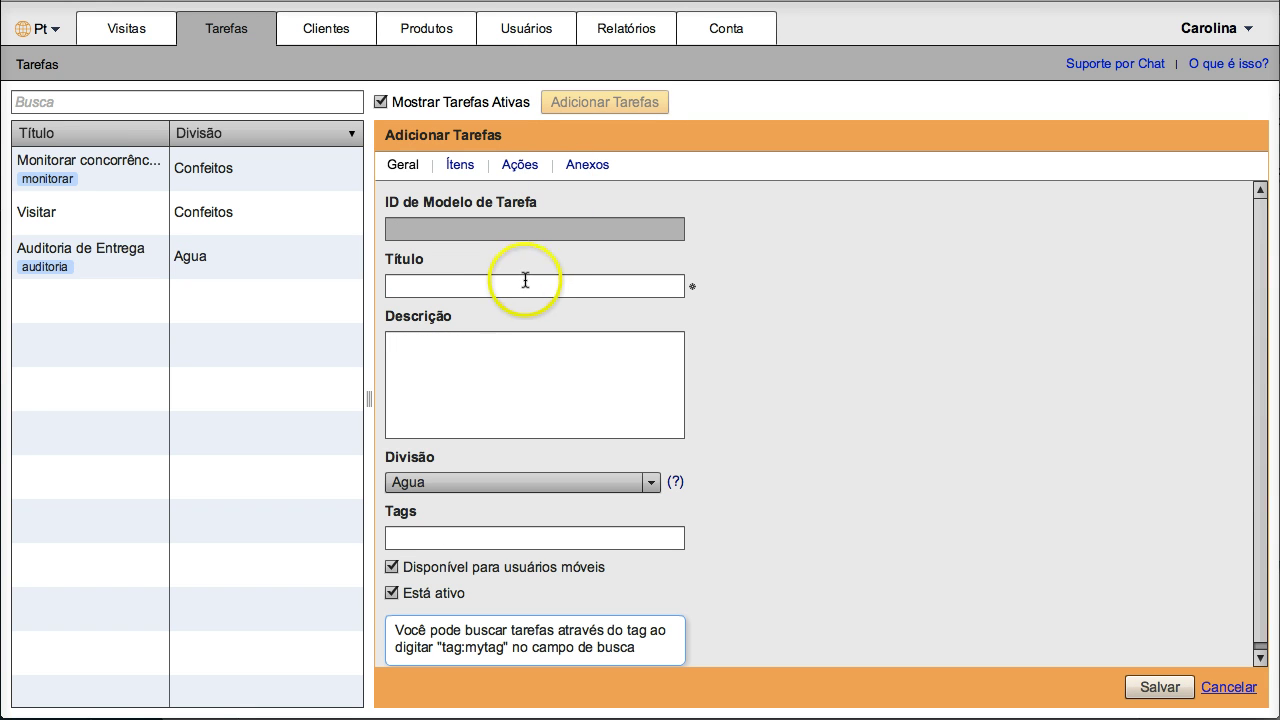
left_click(527, 283)
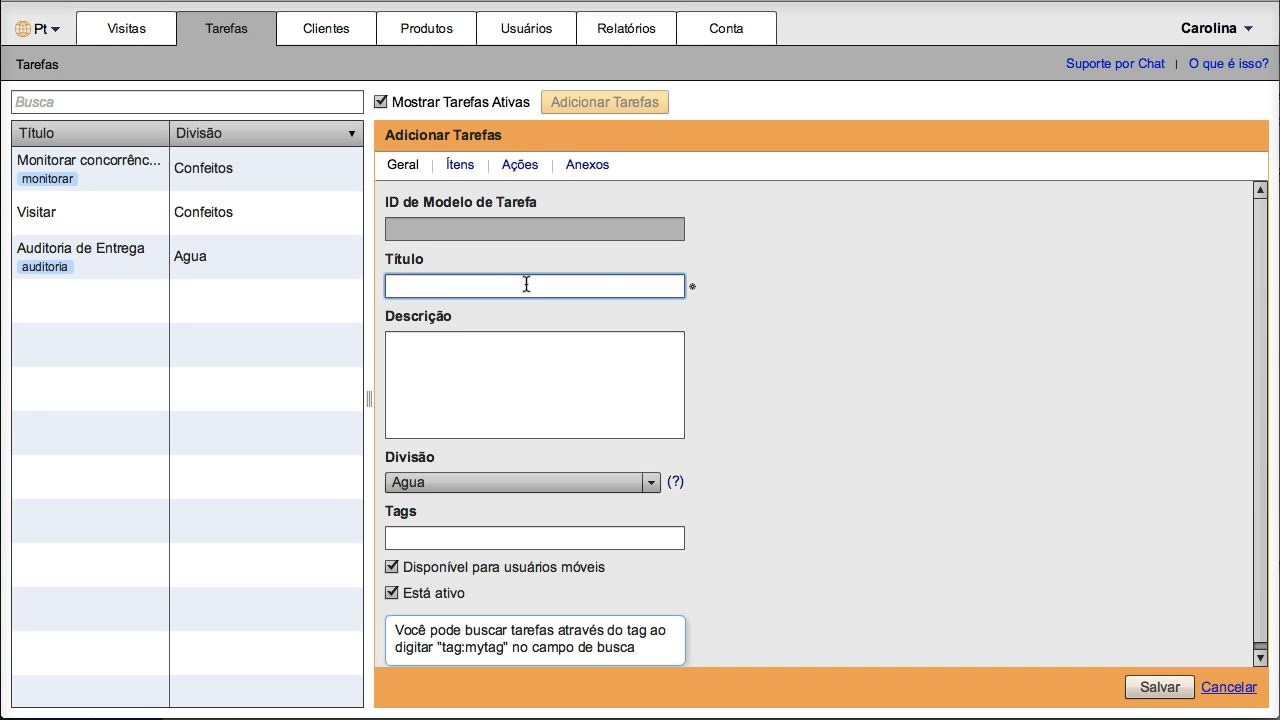
left_click(420, 286)
type("Auditoria")
left_click(406, 346)
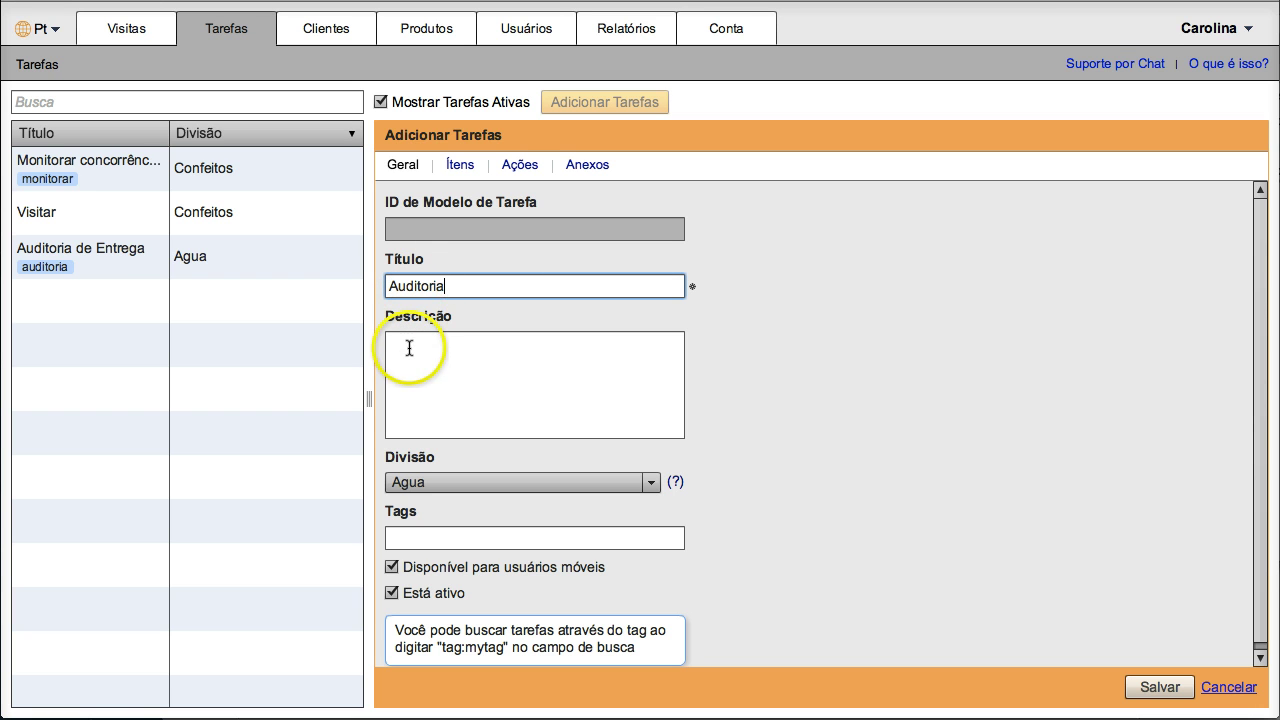
type("Auditoria ")
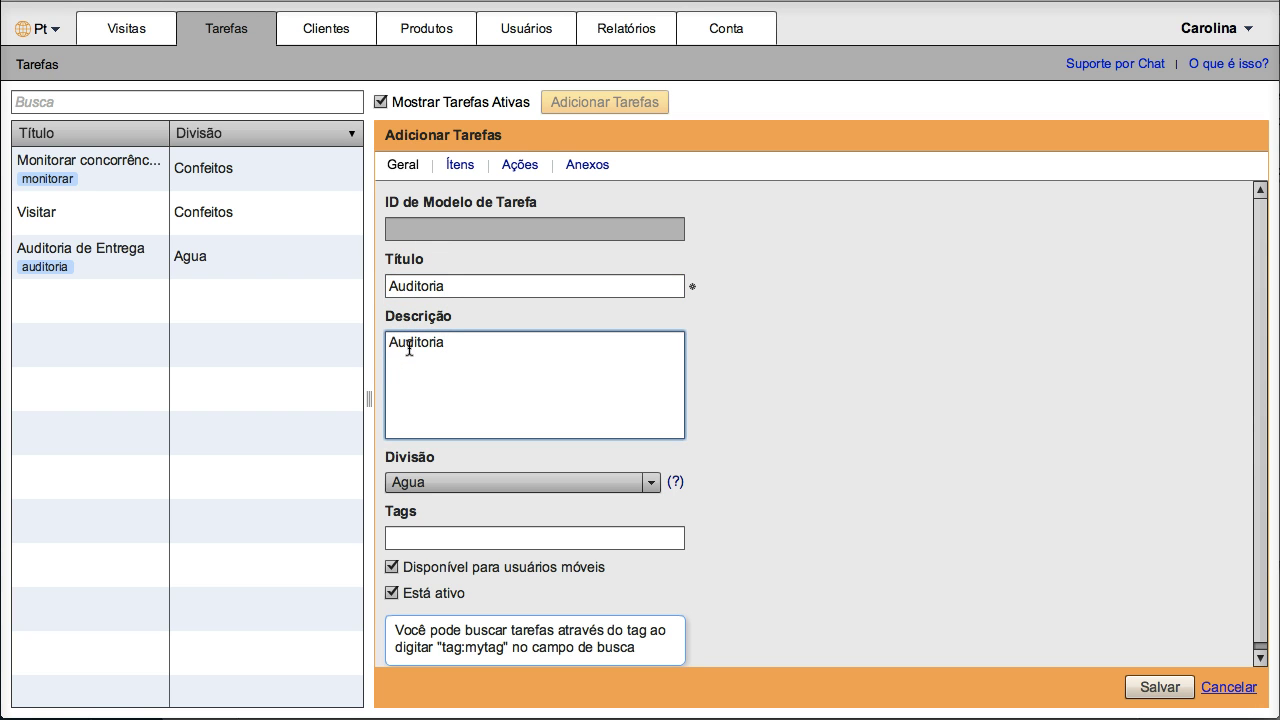
type("PDV")
Step: Set the division to Confeitos and the tag to 'auditoria', then go to the Ítens tab
left_click(505, 485)
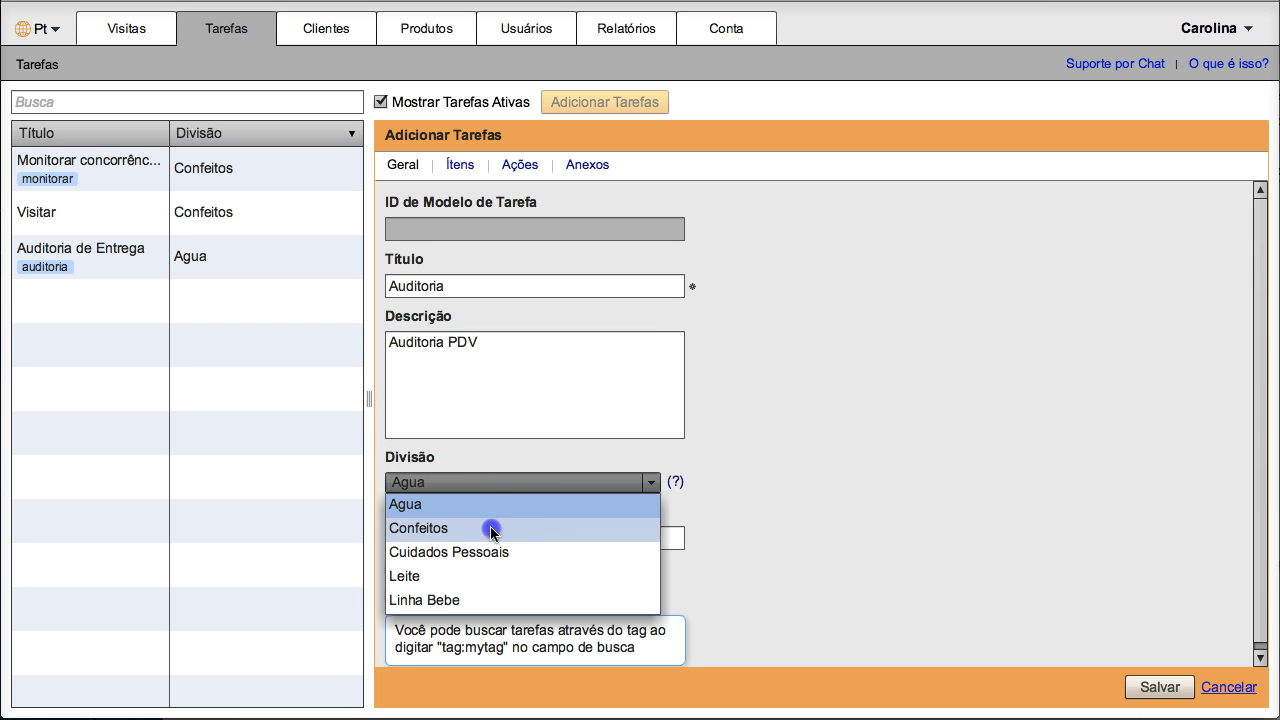
left_click(491, 530)
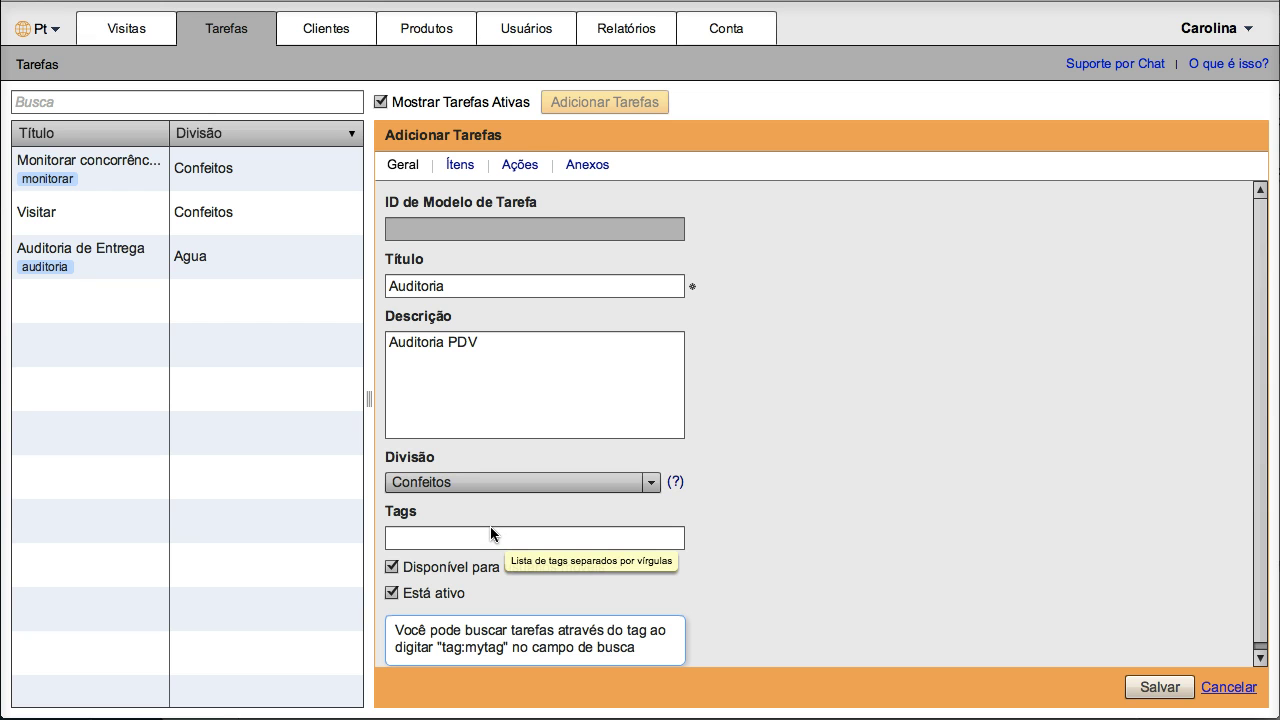
left_click(490, 530)
type("auditoria")
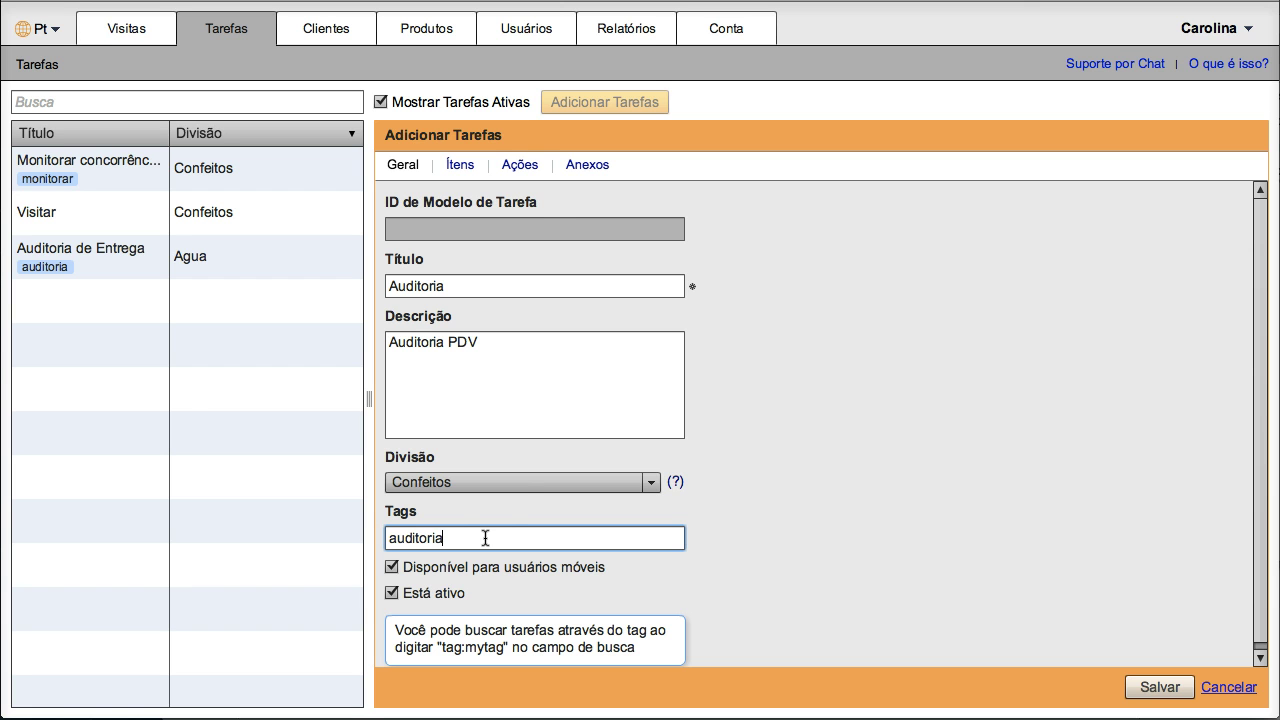
left_click(452, 165)
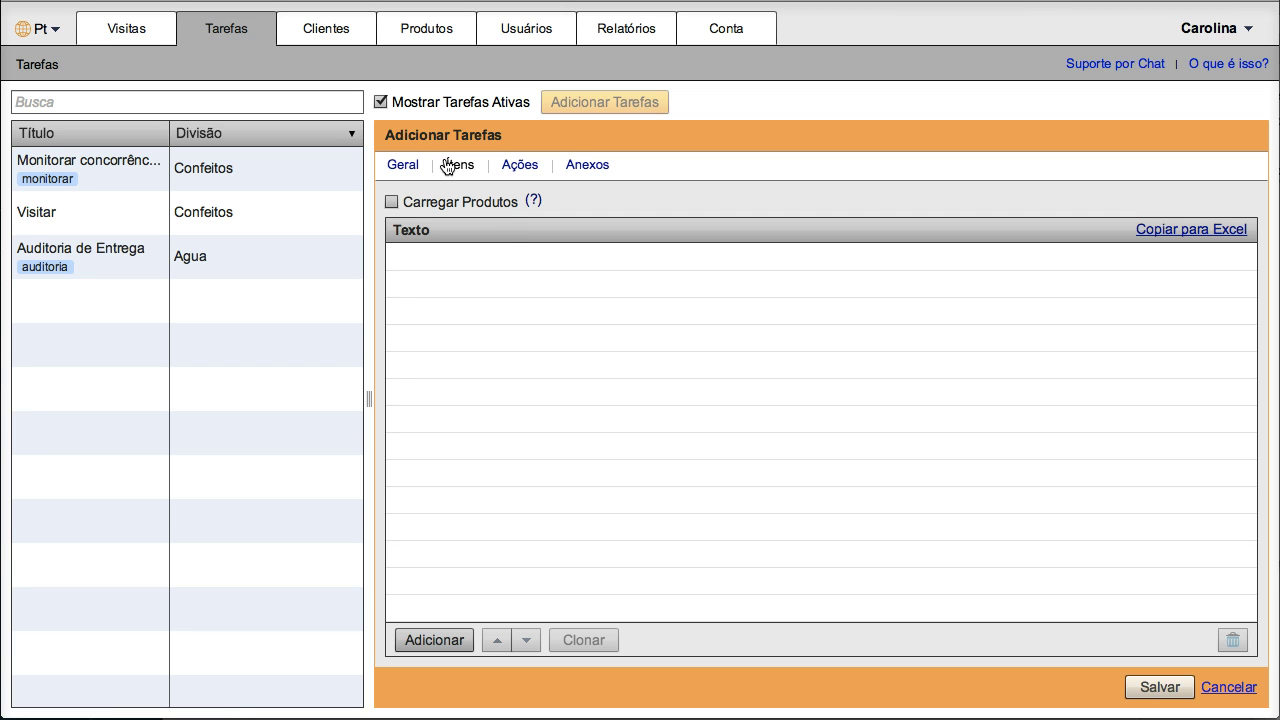
Step: Enable Carregar Produtos to load the product list, leaving the product filter empty
left_click(393, 202)
left_click(393, 202)
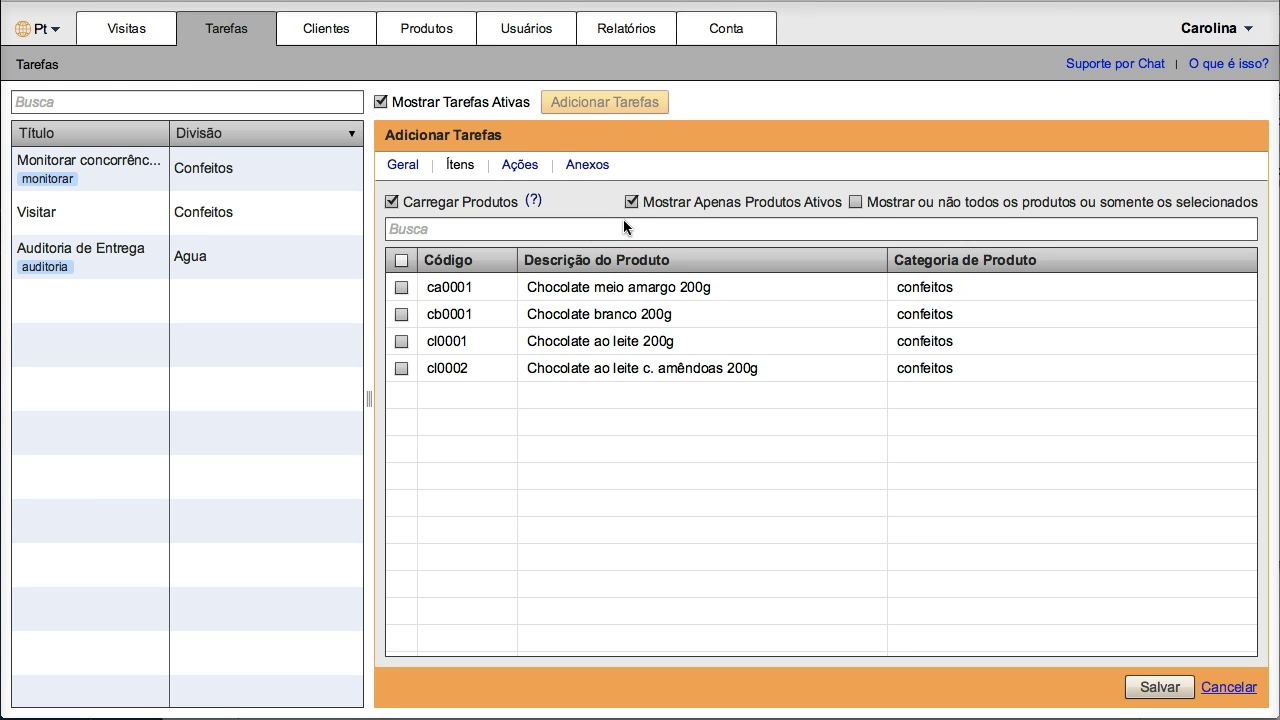
left_click(392, 201)
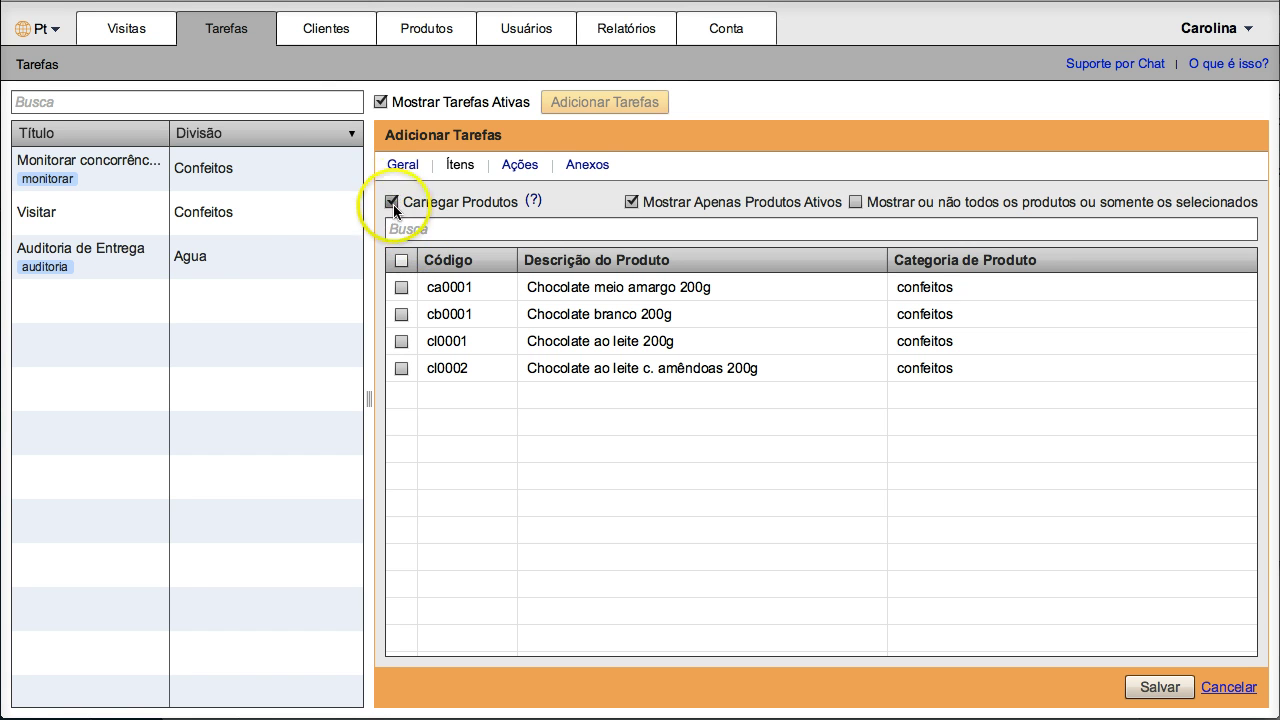
left_click(414, 229)
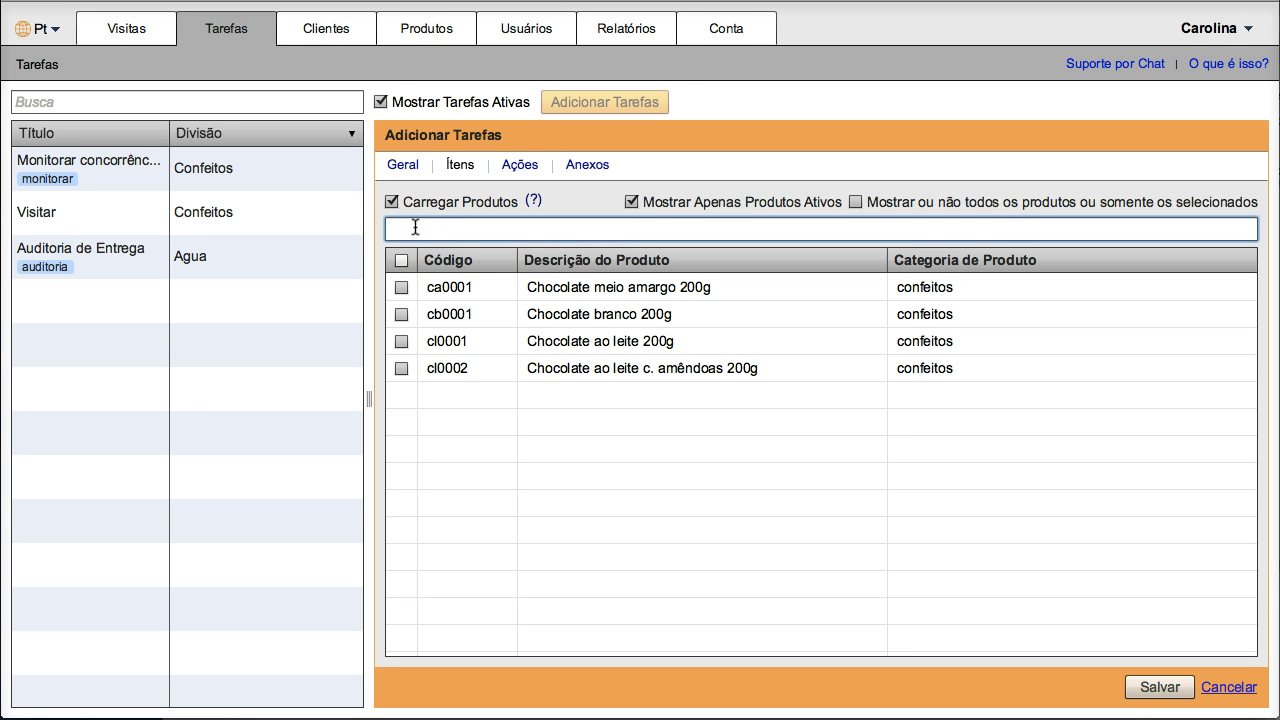
type("ame")
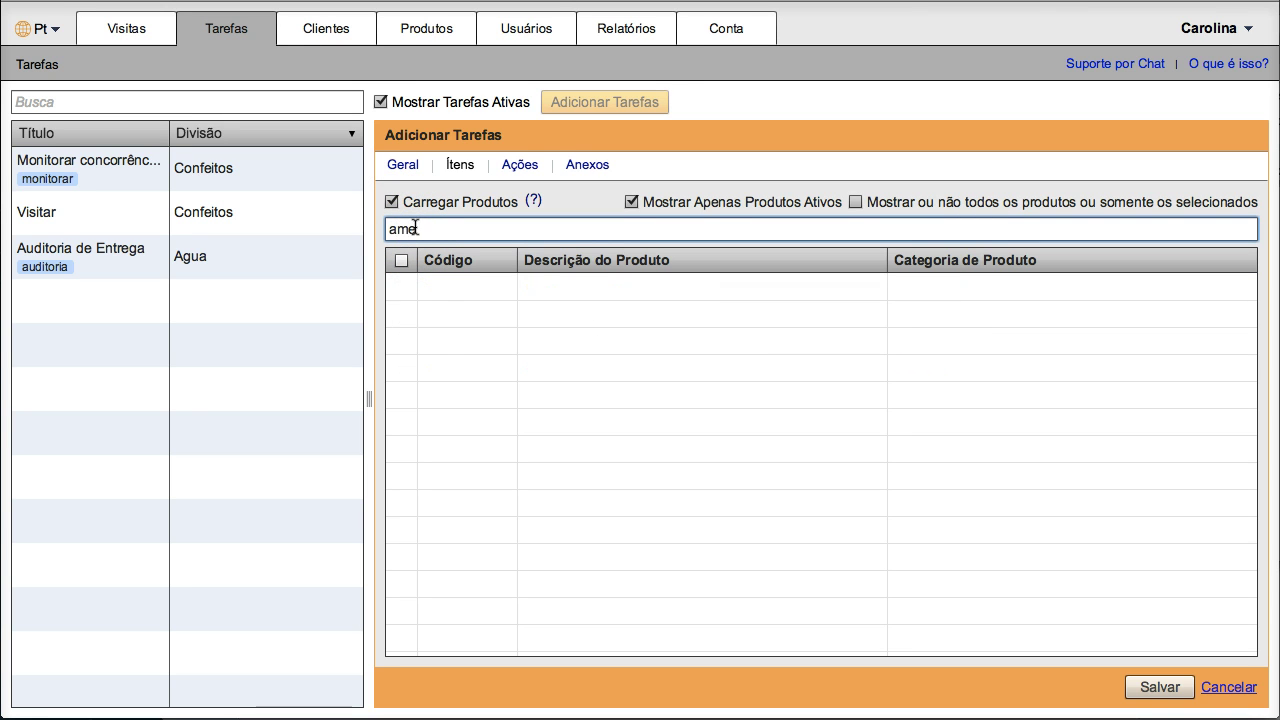
key("BackSpace")
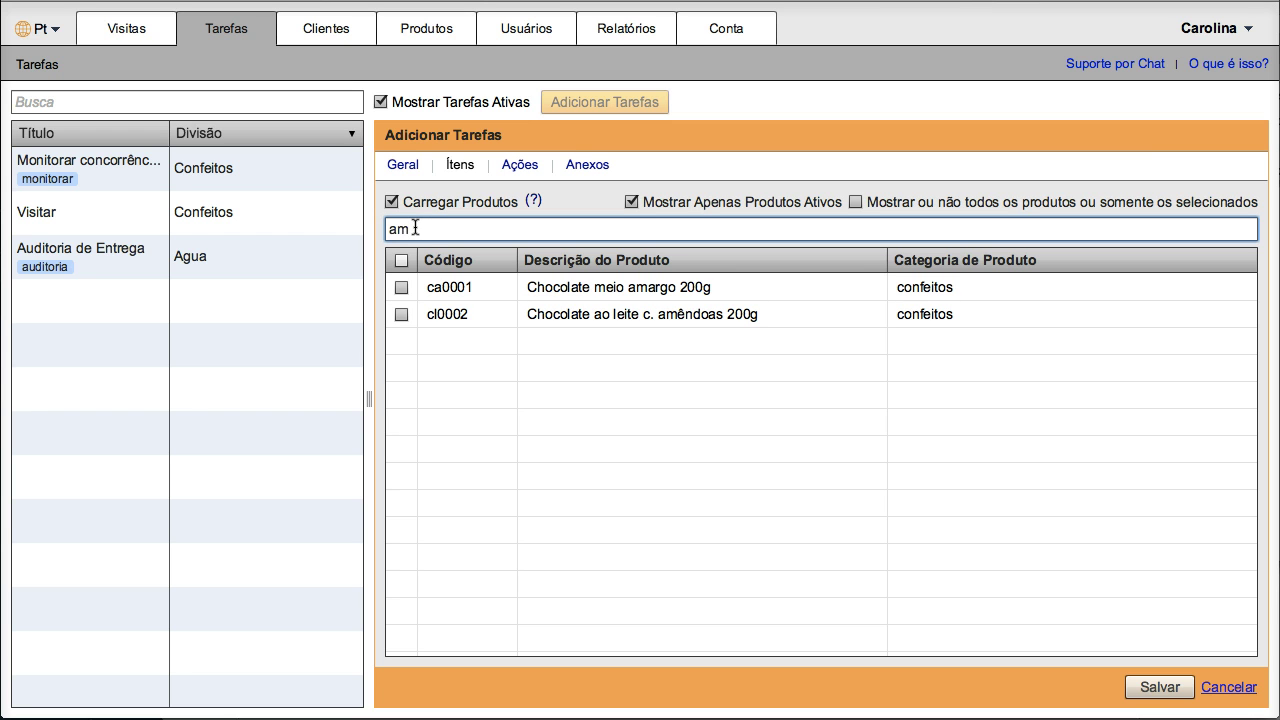
key("BackSpace")
key("BackSpace")
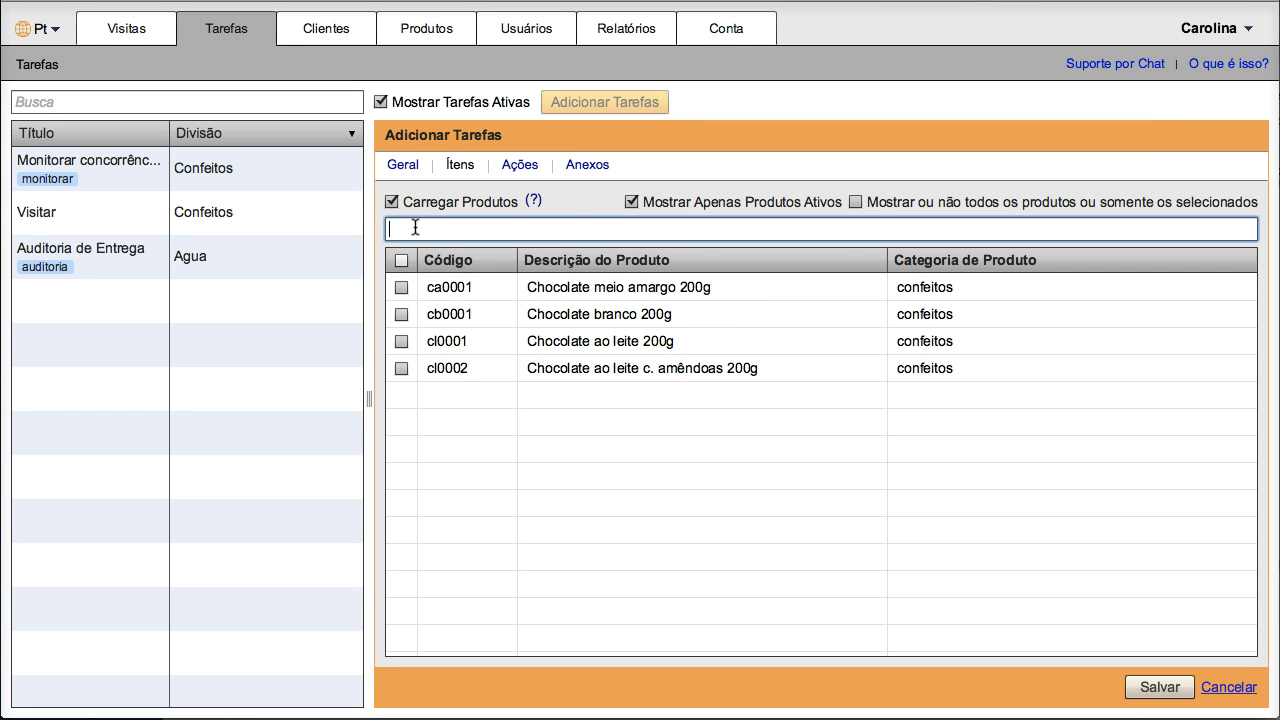
Step: Tick chocolates ca0001, cb0001 and cl0001, show only selected products, then open Ações
left_click(856, 201)
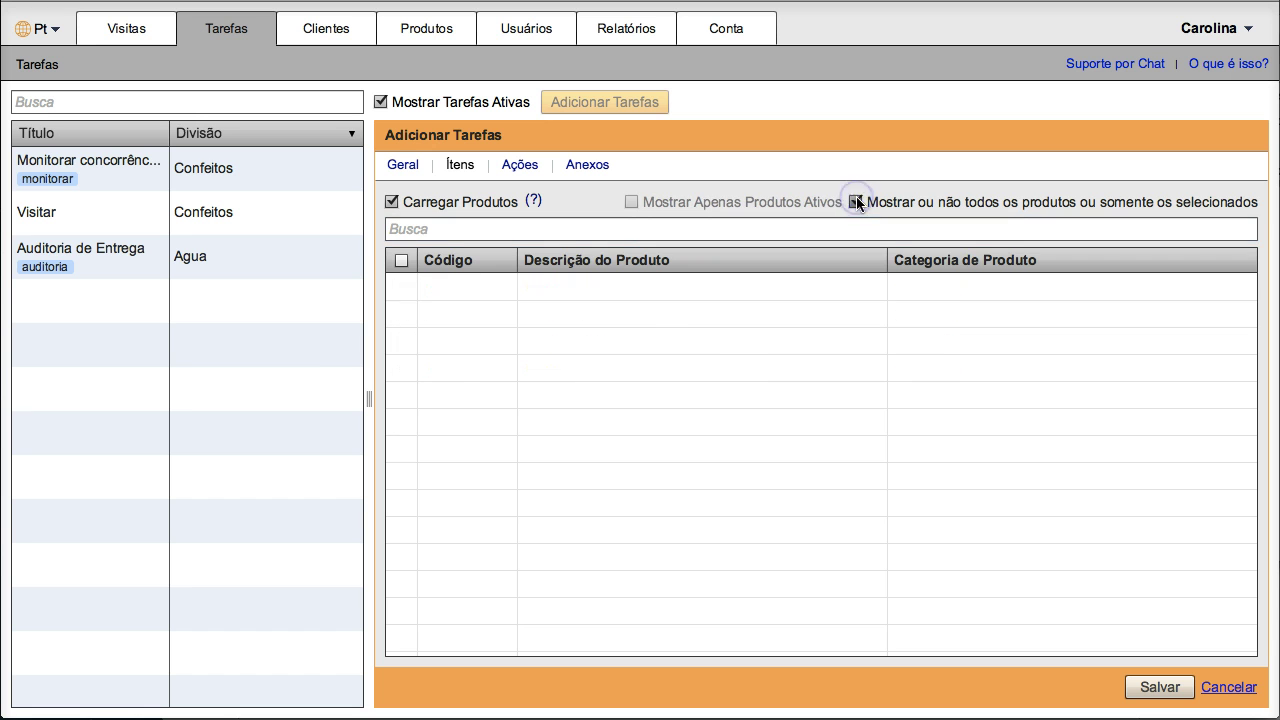
left_click(401, 287)
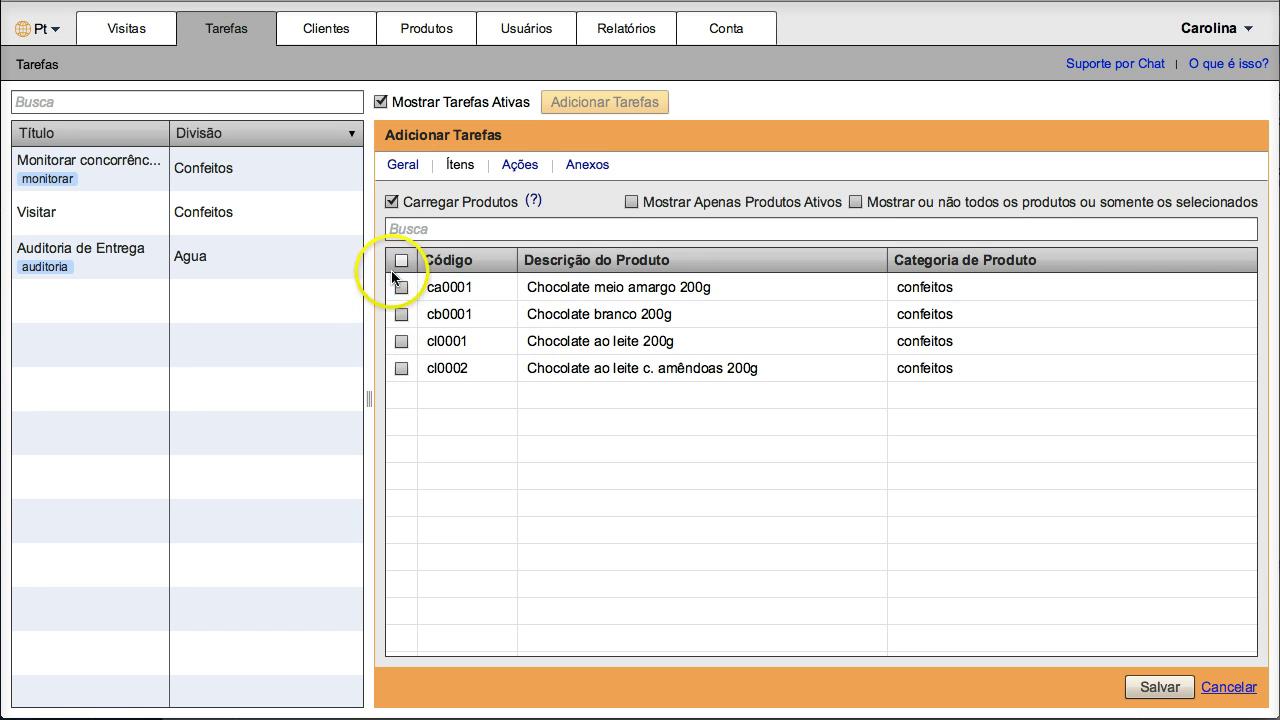
left_click(401, 314)
left_click(401, 341)
left_click(856, 201)
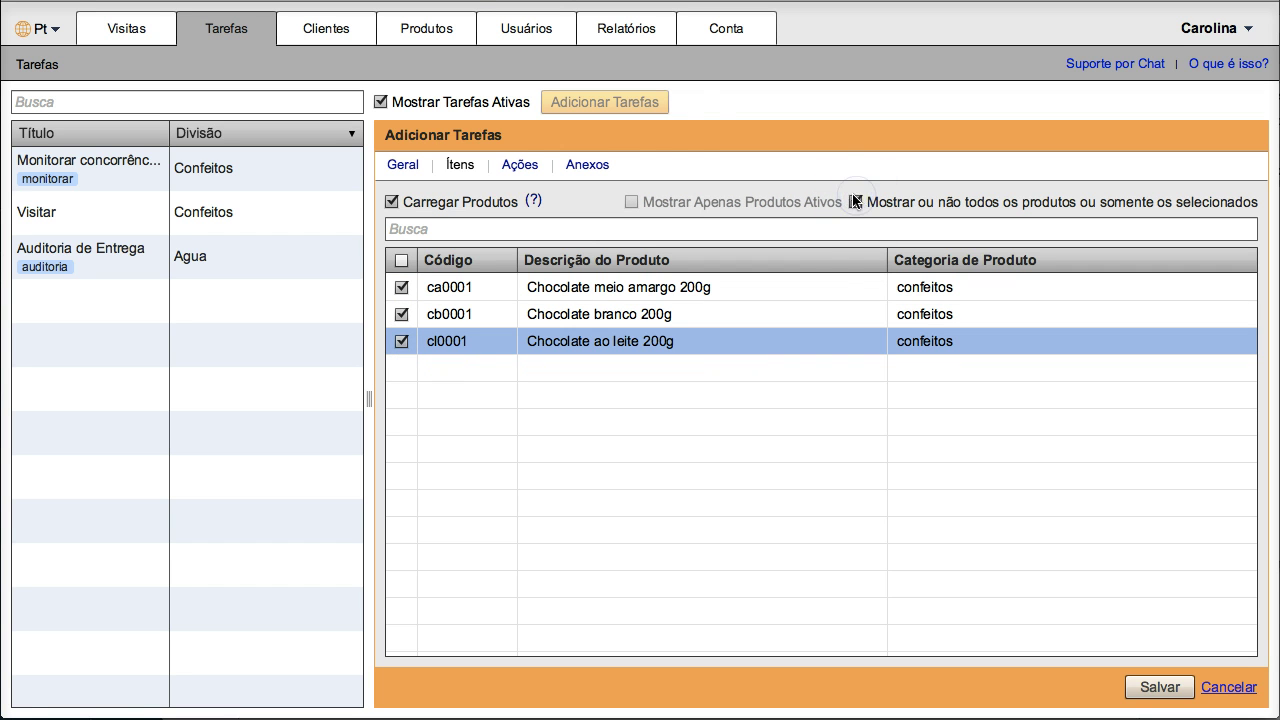
left_click(519, 165)
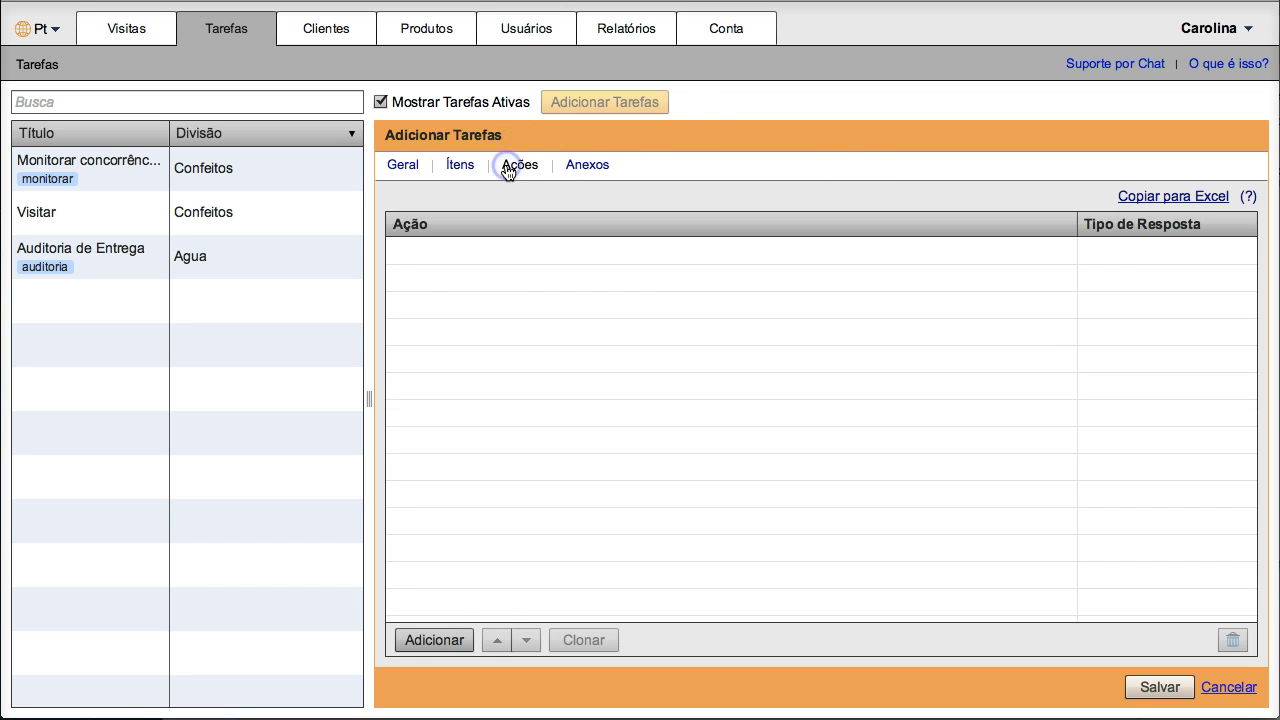
Step: Add the first action, counting products on the shelf, with a number response
left_click(445, 645)
left_click(443, 641)
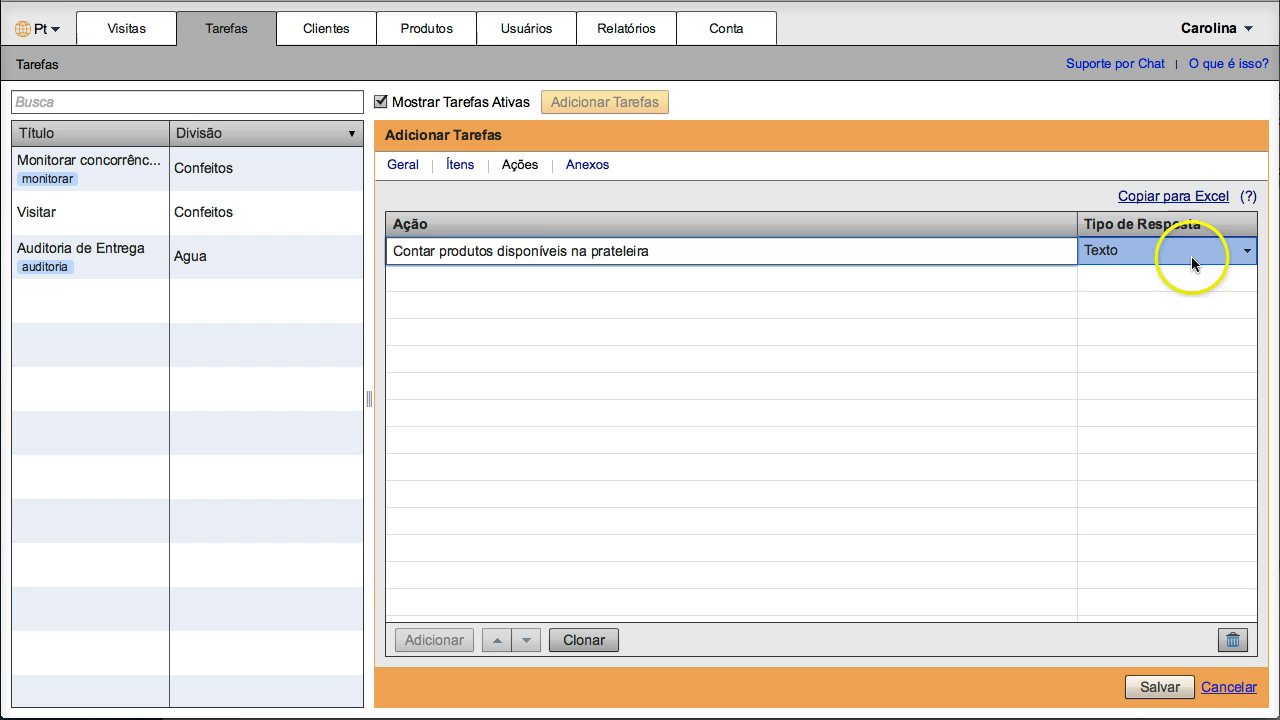
left_click(1193, 256)
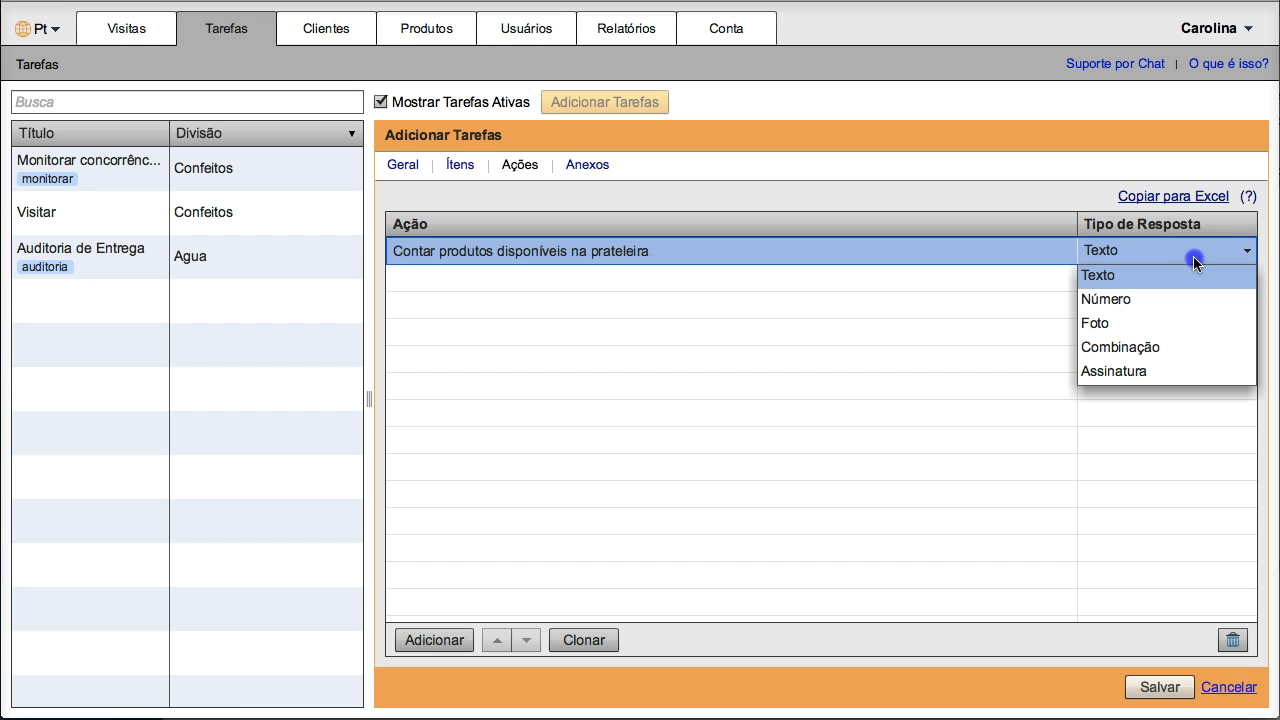
left_click(1170, 300)
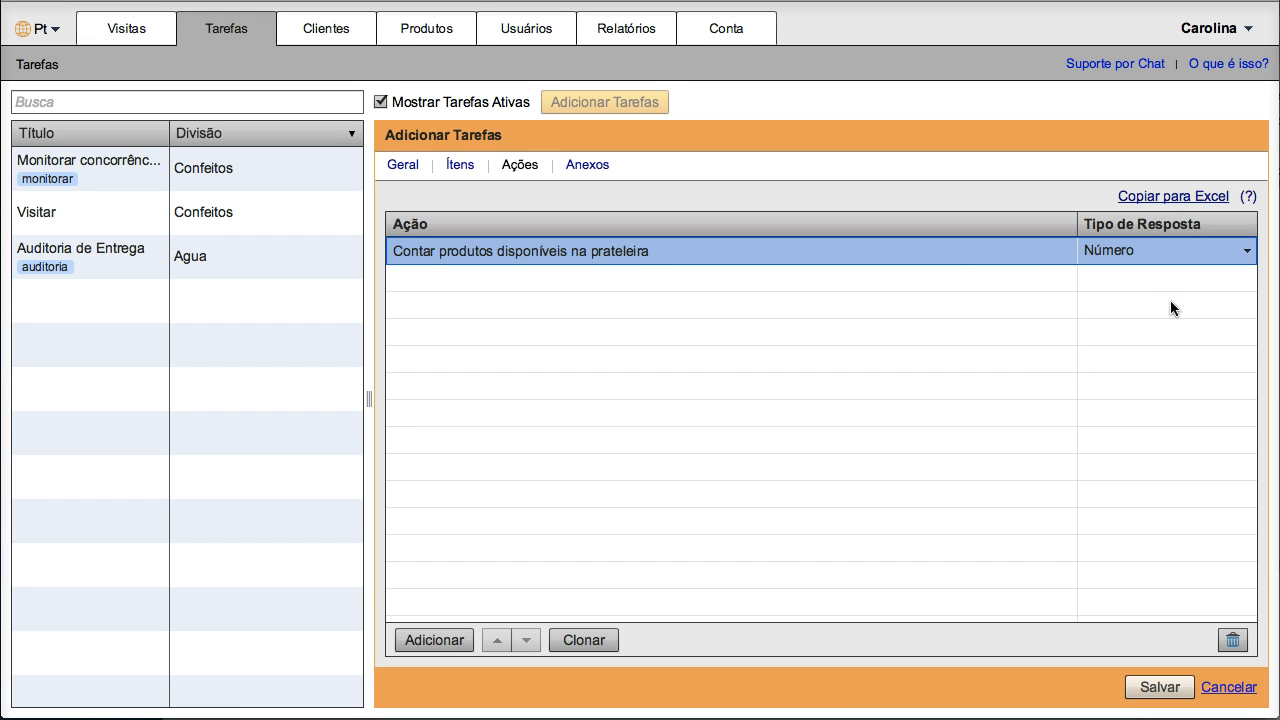
Step: Duplicate the shelf-counting action and rename the copy to 'Contar faces'
left_click(584, 640)
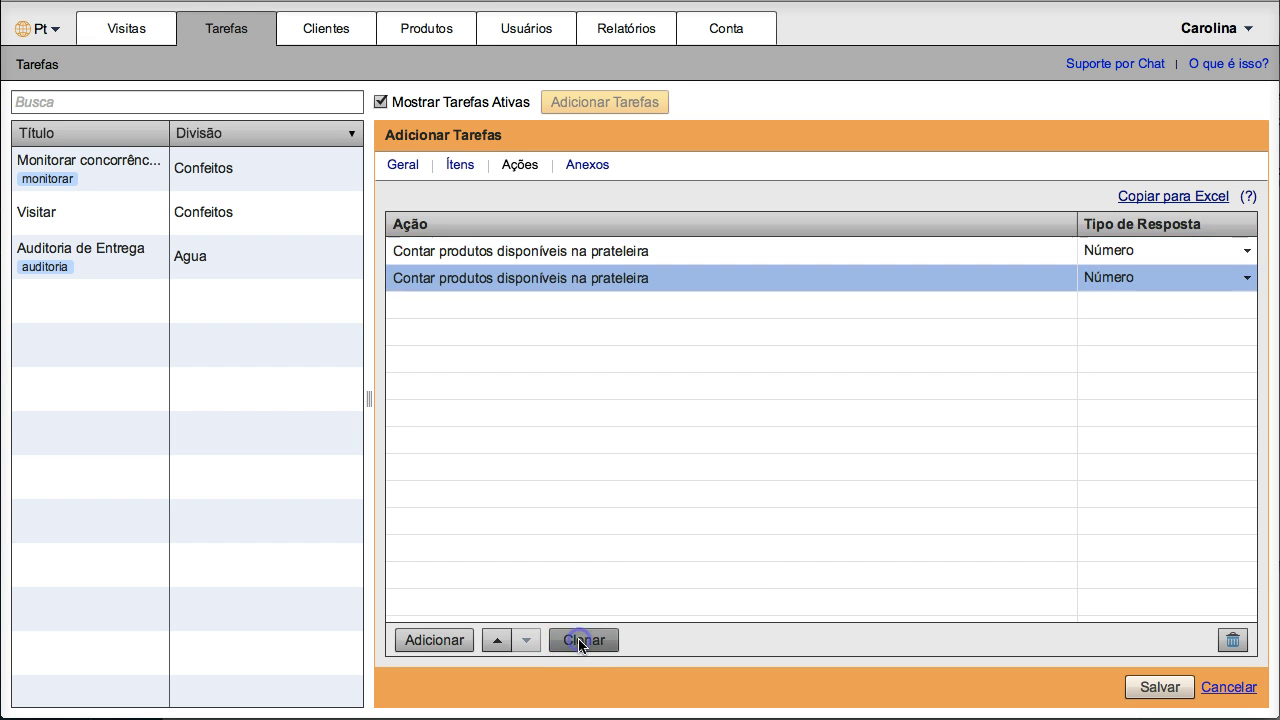
left_click(658, 283)
left_click_drag(656, 285, 440, 283)
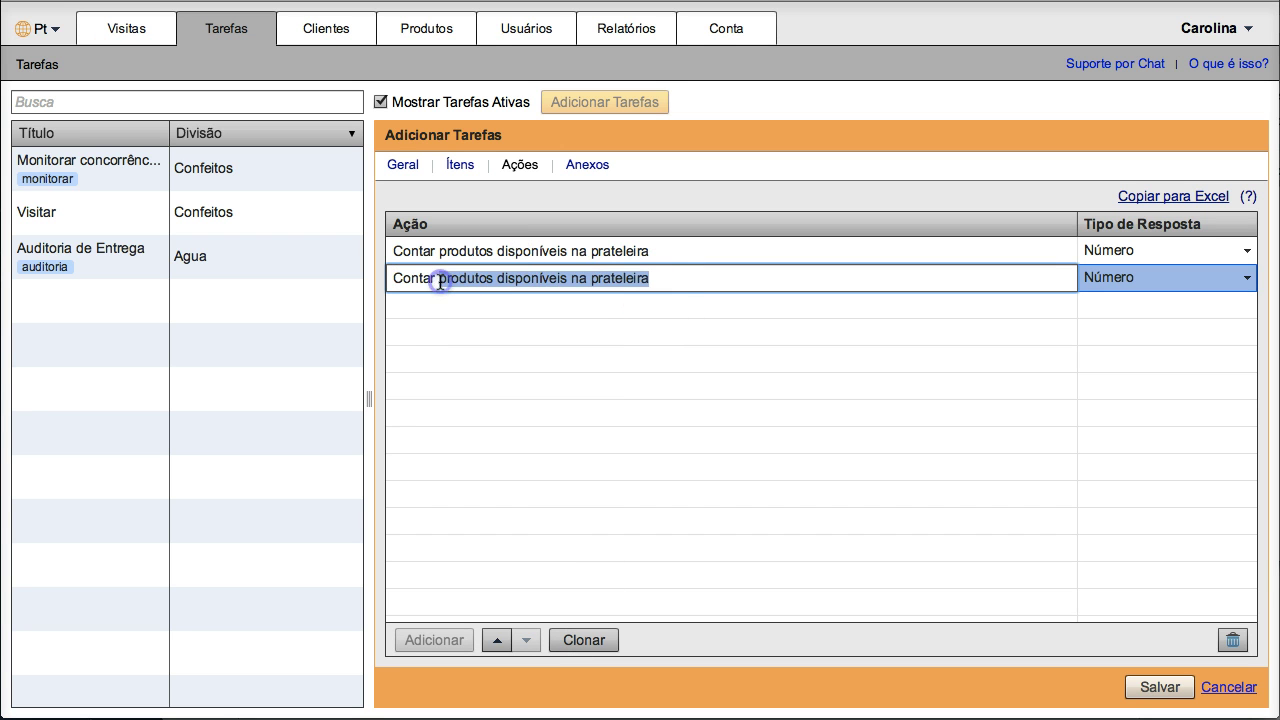
type("faces")
key("Return")
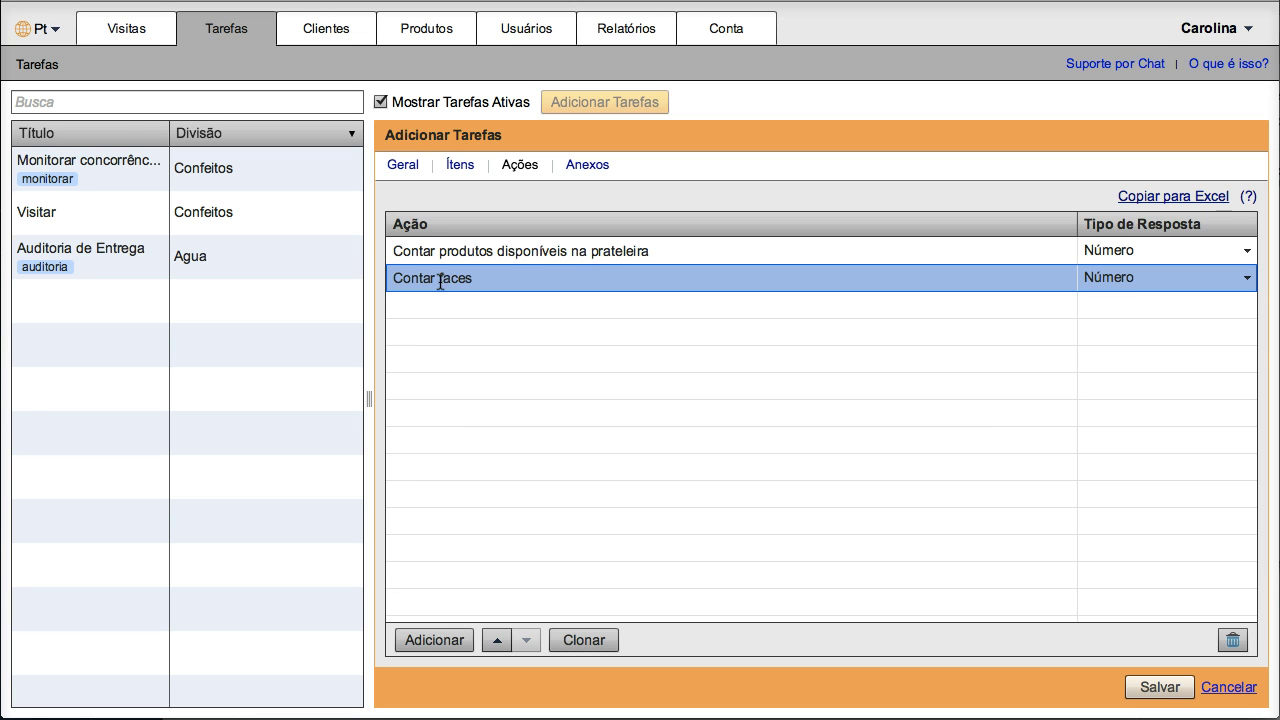
Step: Add a 'Tirar uma foto' action with a photo response type
left_click(427, 639)
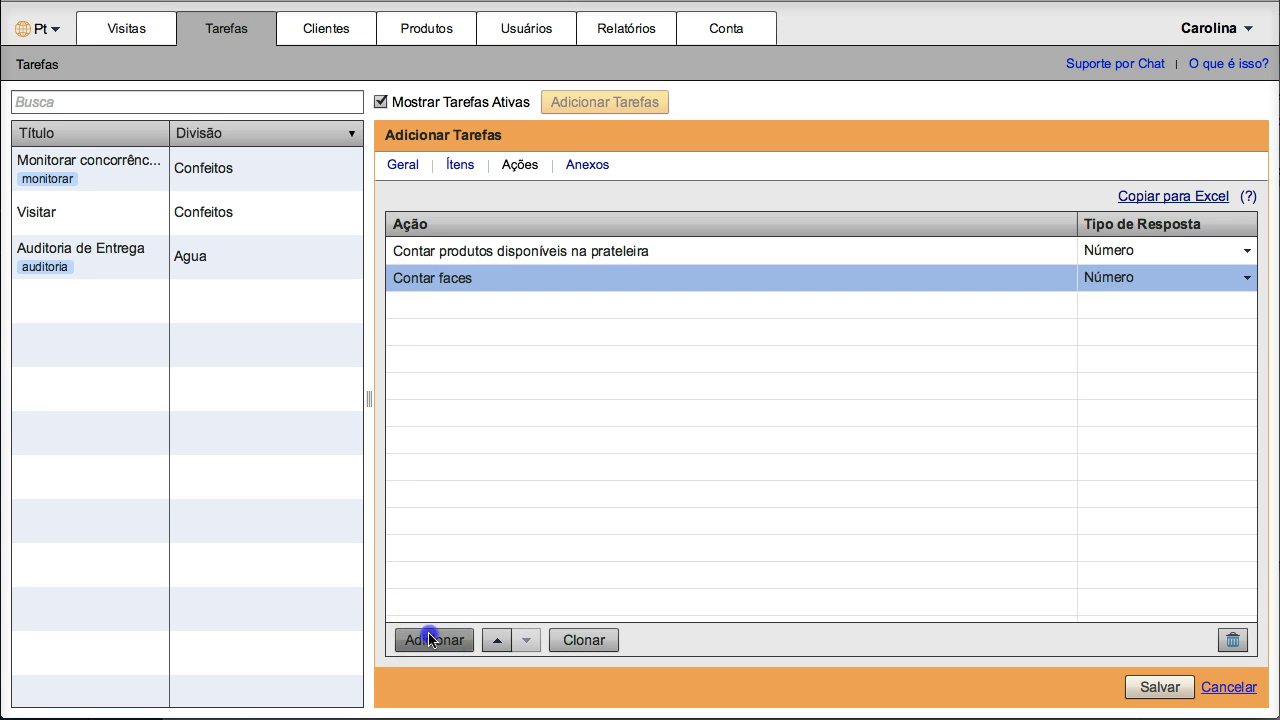
type("Tirar uma foto")
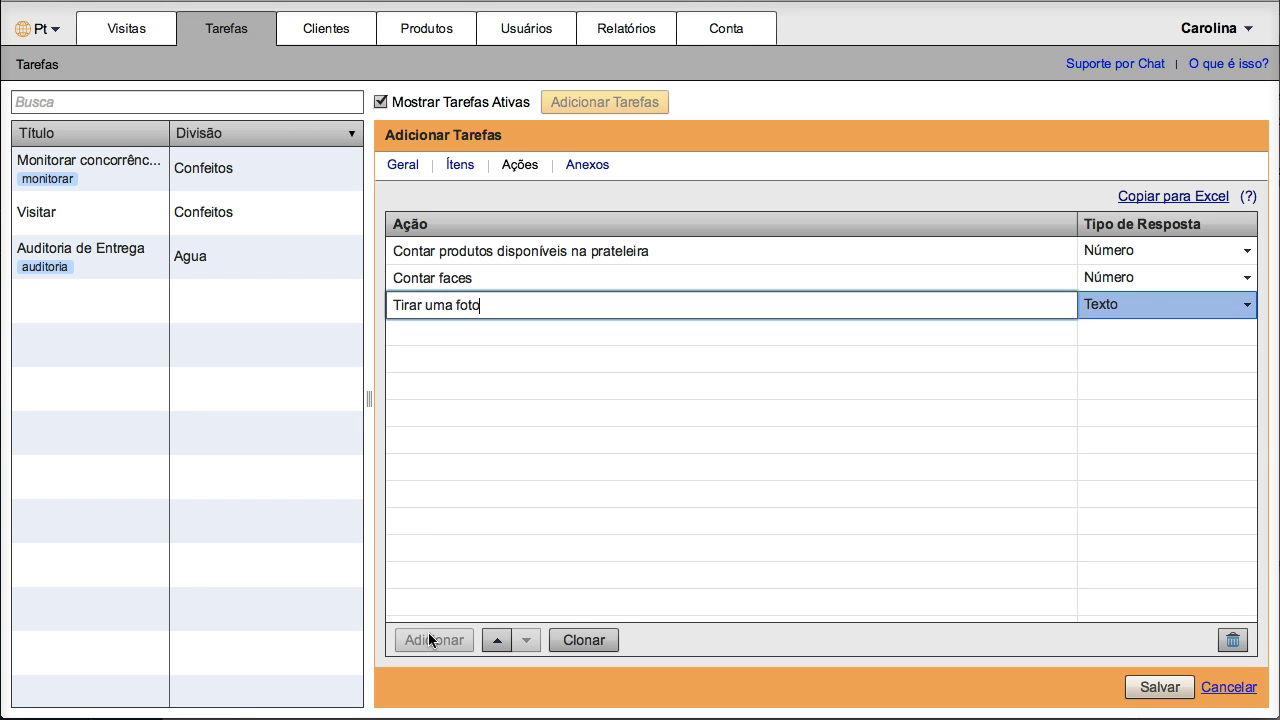
left_click(1201, 310)
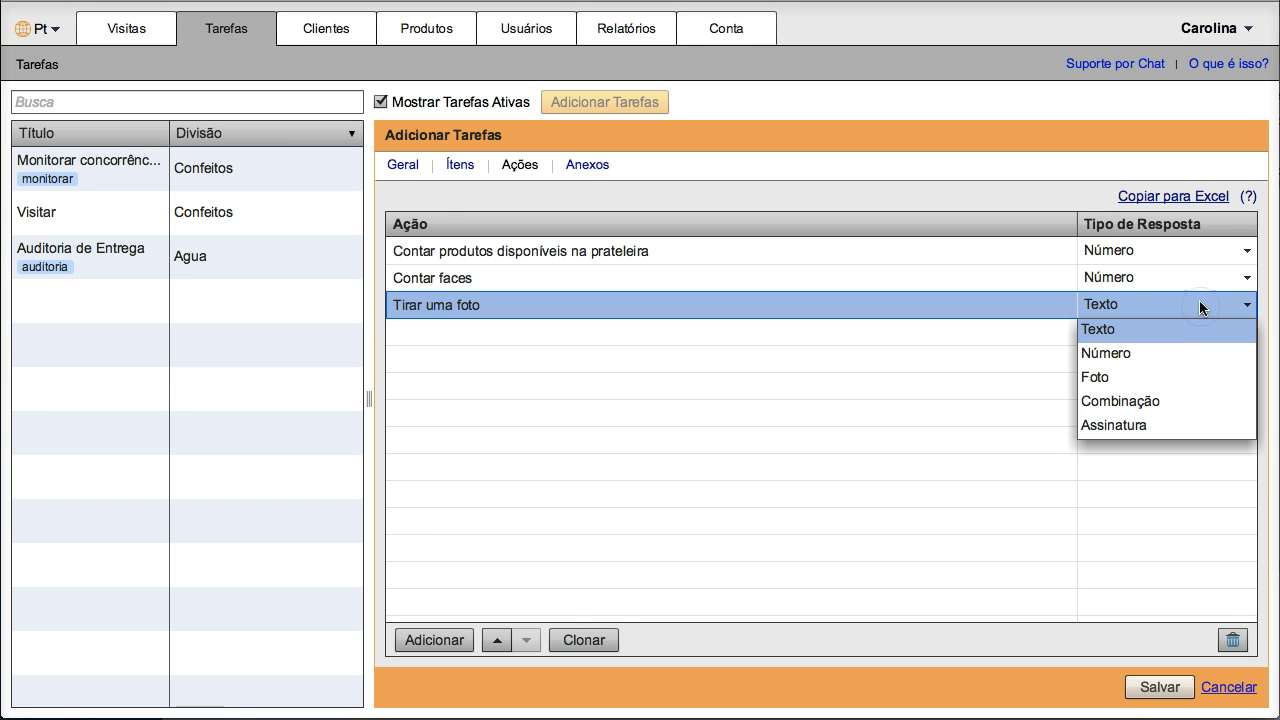
left_click(1163, 386)
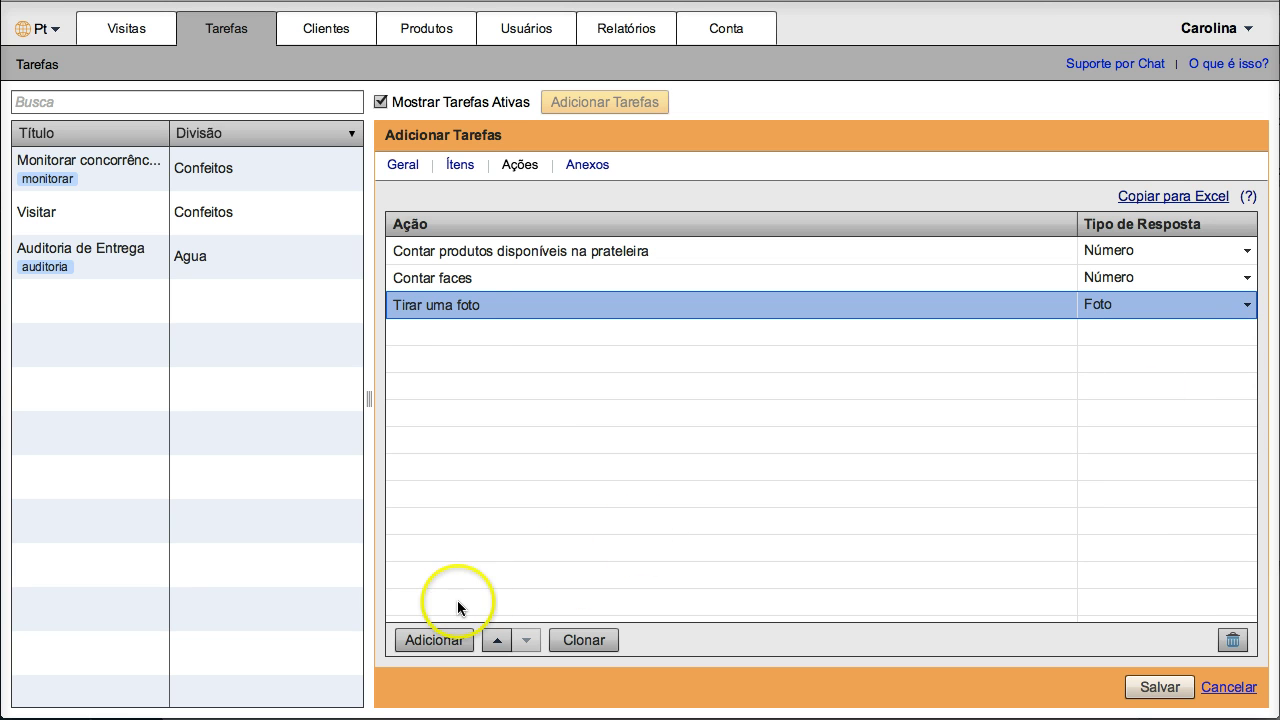
Step: Add a fourth action 'Localização do produto' with the Combinação response type
left_click(434, 640)
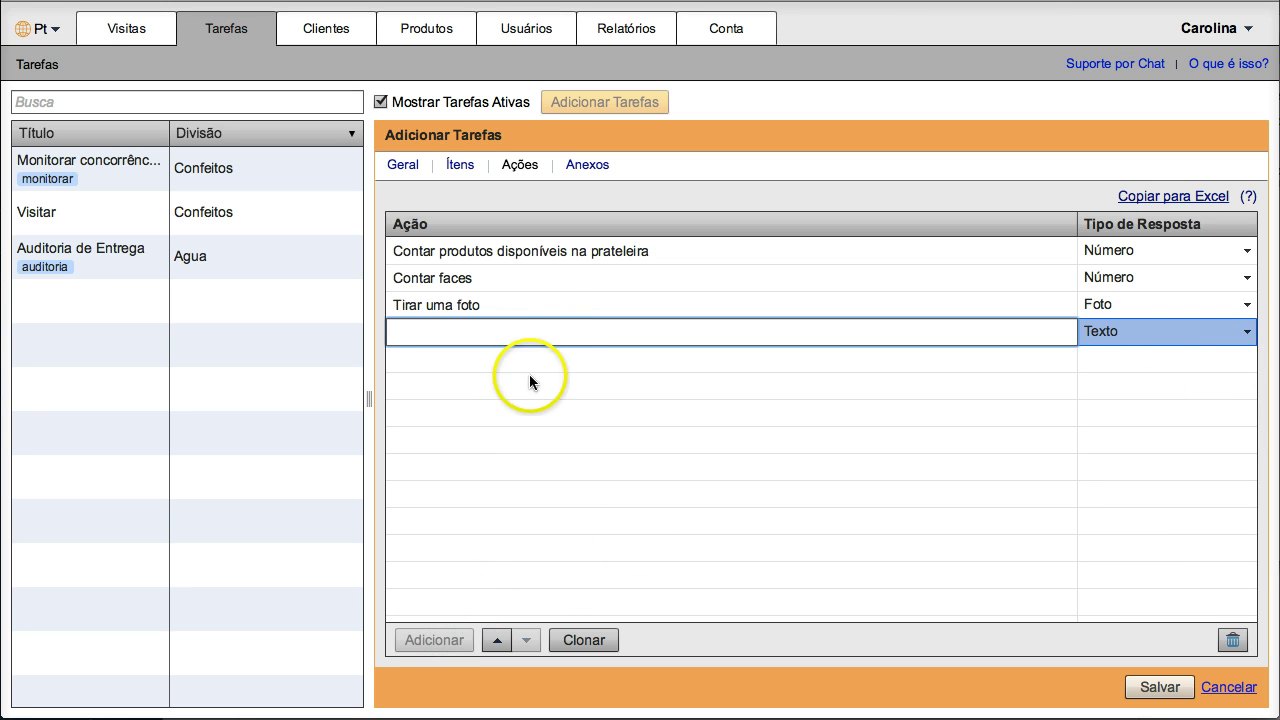
left_click(552, 329)
type("Localização do produto")
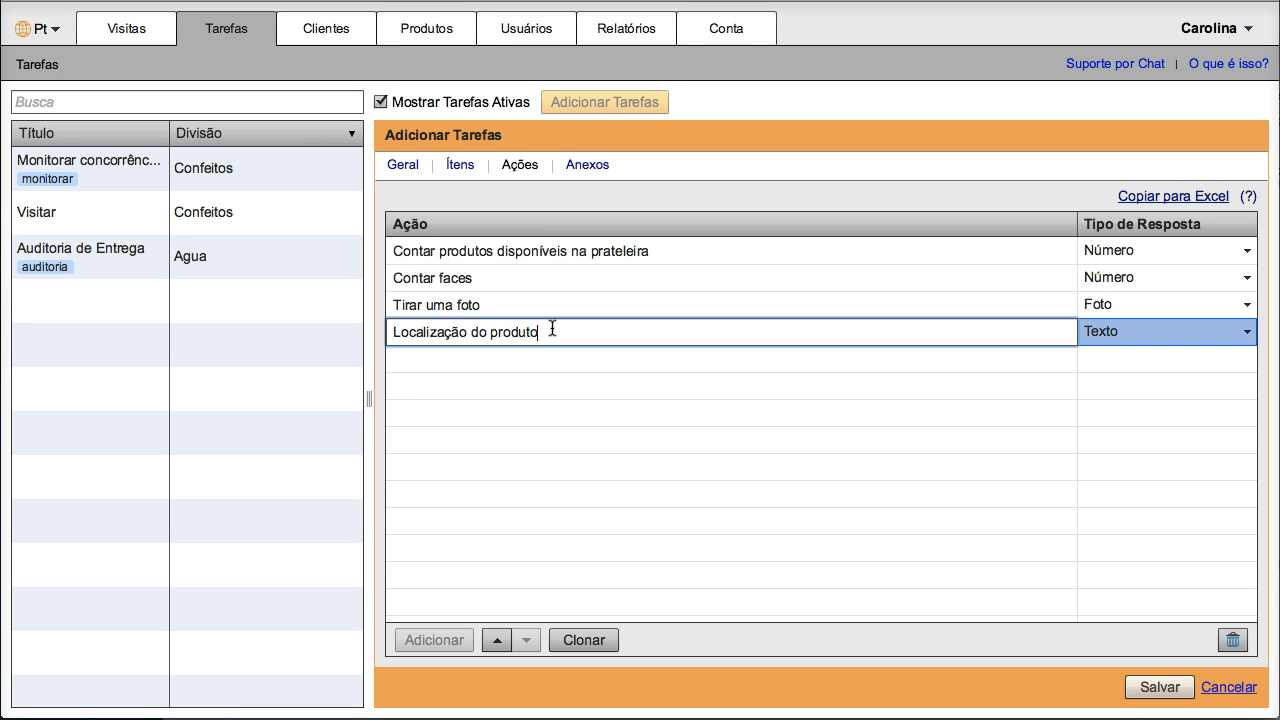
left_click(1183, 326)
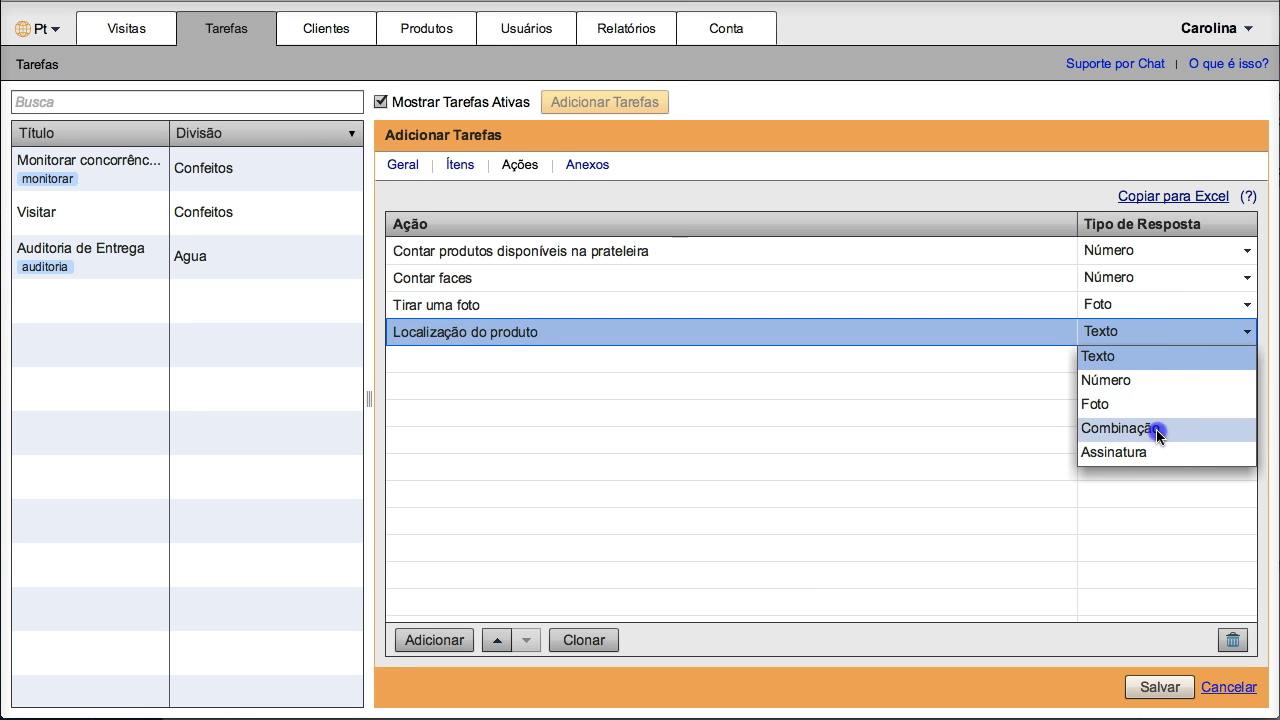
left_click(1140, 429)
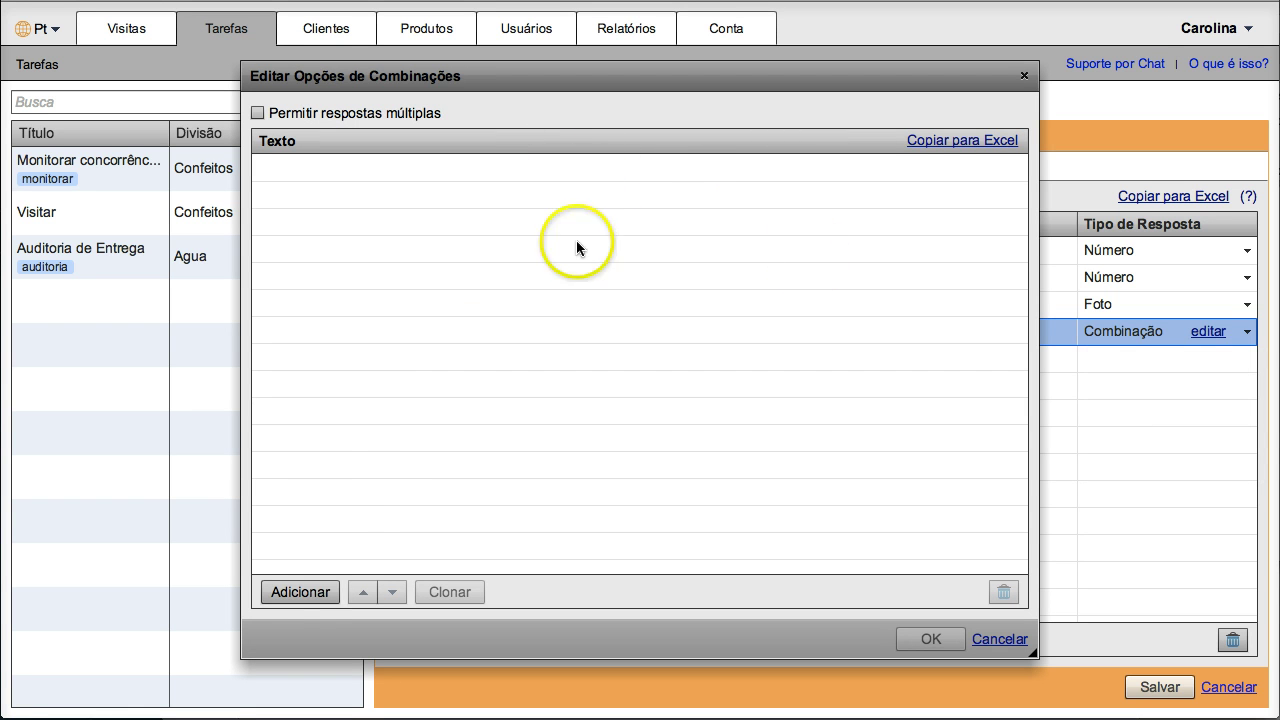
Step: Add the answer option 'prateleira 1' and clone it twice
left_click(300, 592)
type("prateleira 1")
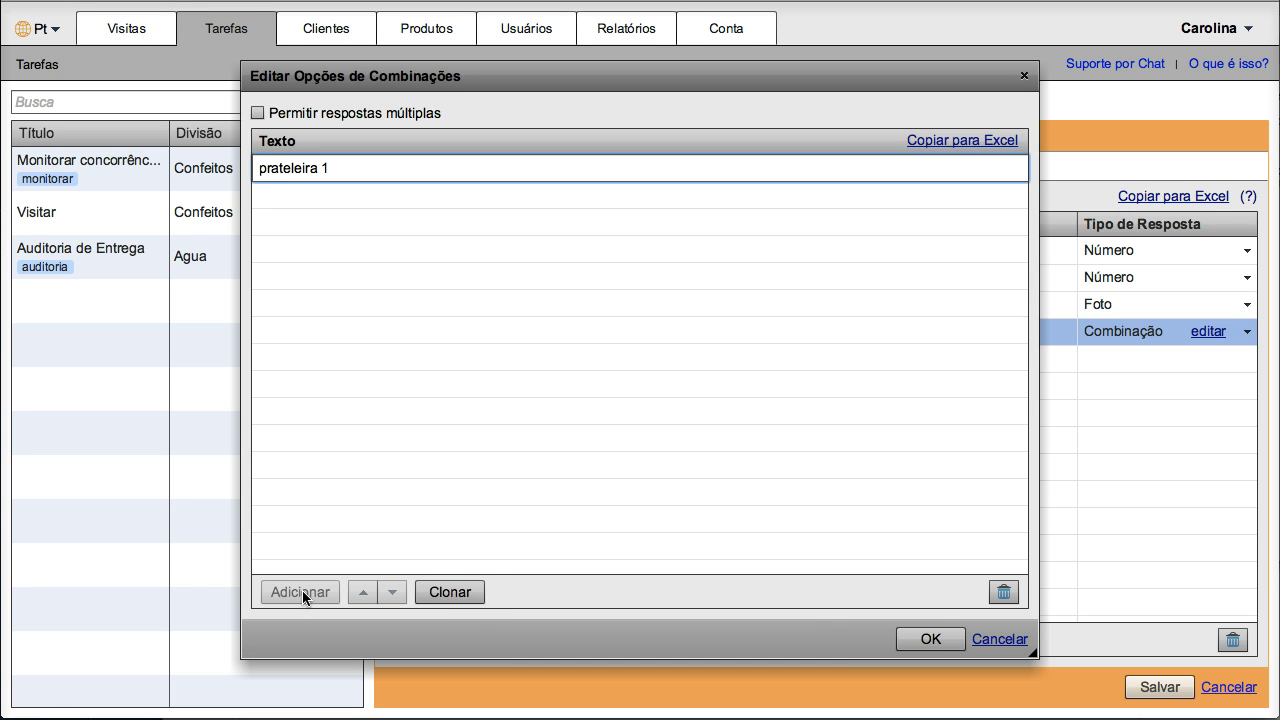
left_click(450, 592)
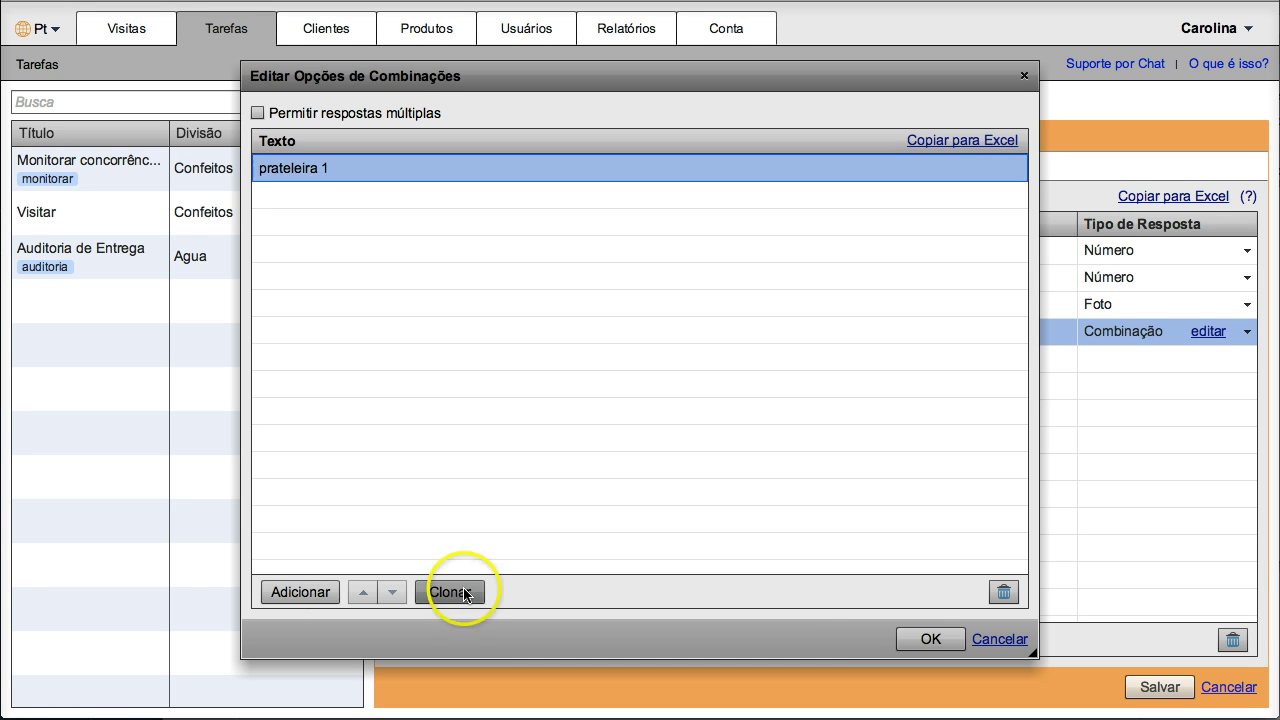
left_click(450, 592)
Step: Rename the two cloned options to 'prateleira 2' and 'prateleira 3'
left_click(487, 197)
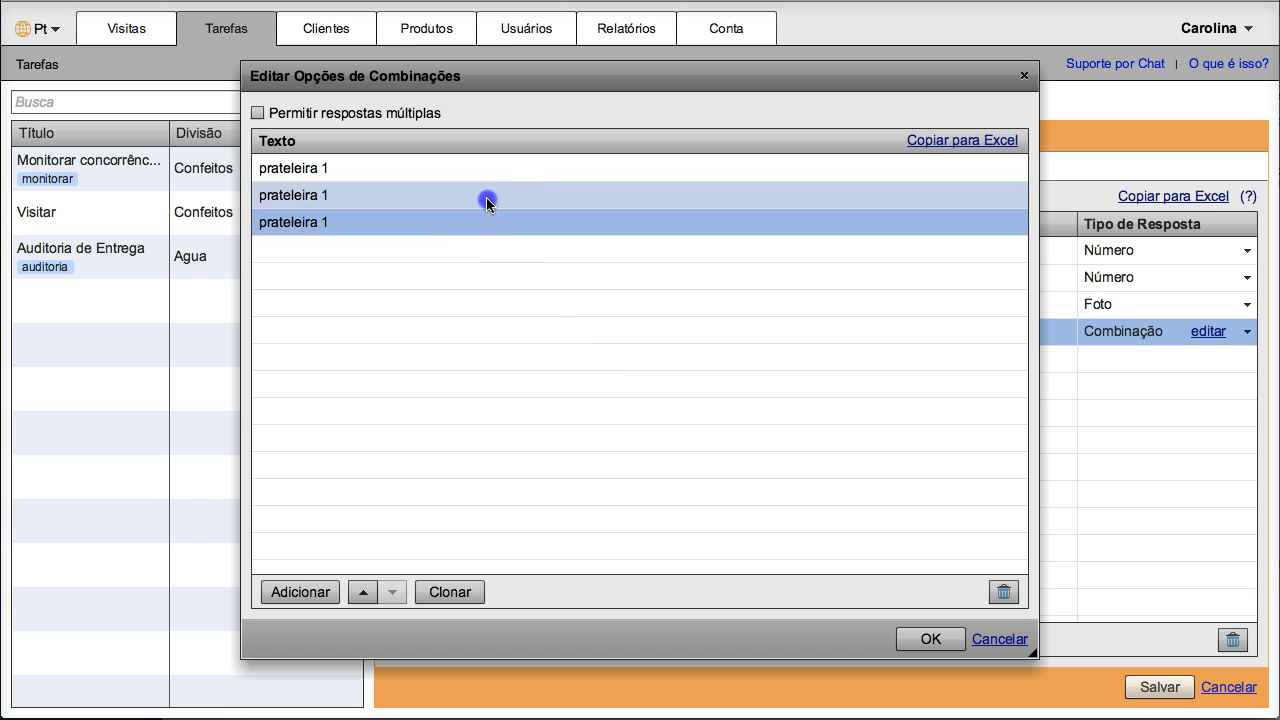
left_click(487, 197)
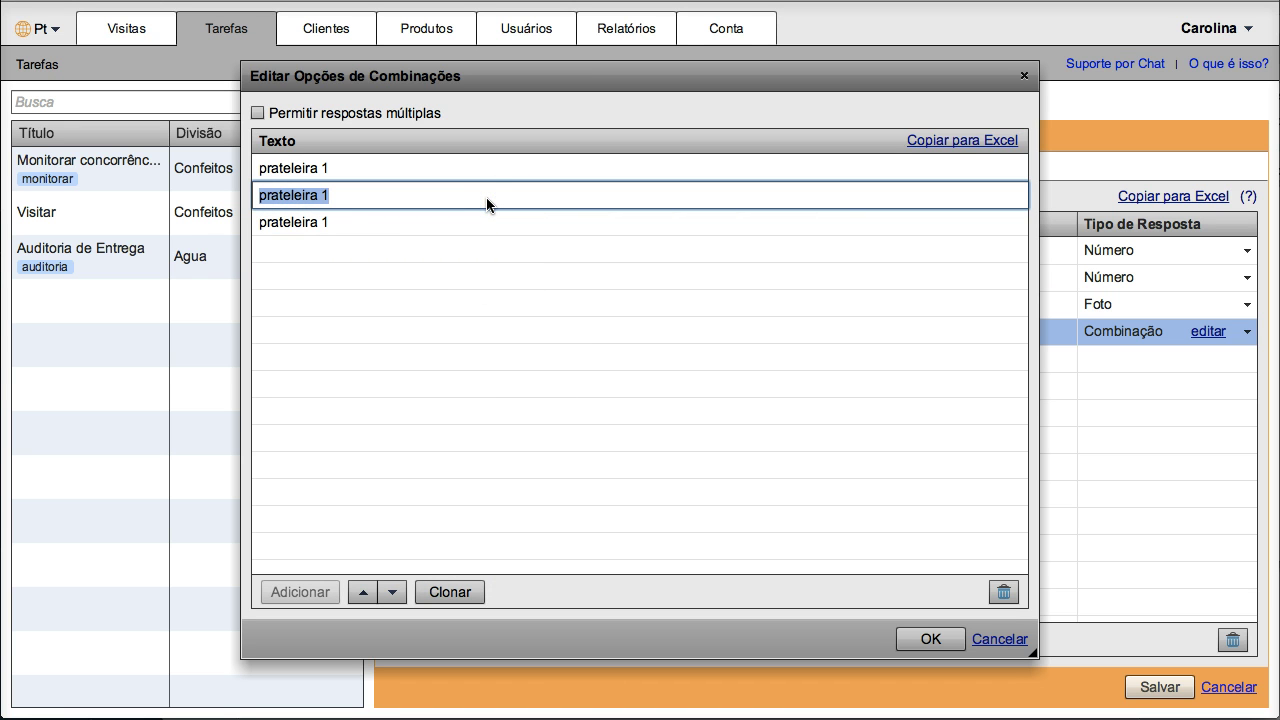
left_click(487, 198)
type("2")
left_click(462, 226)
left_click(460, 223)
left_click(459, 222)
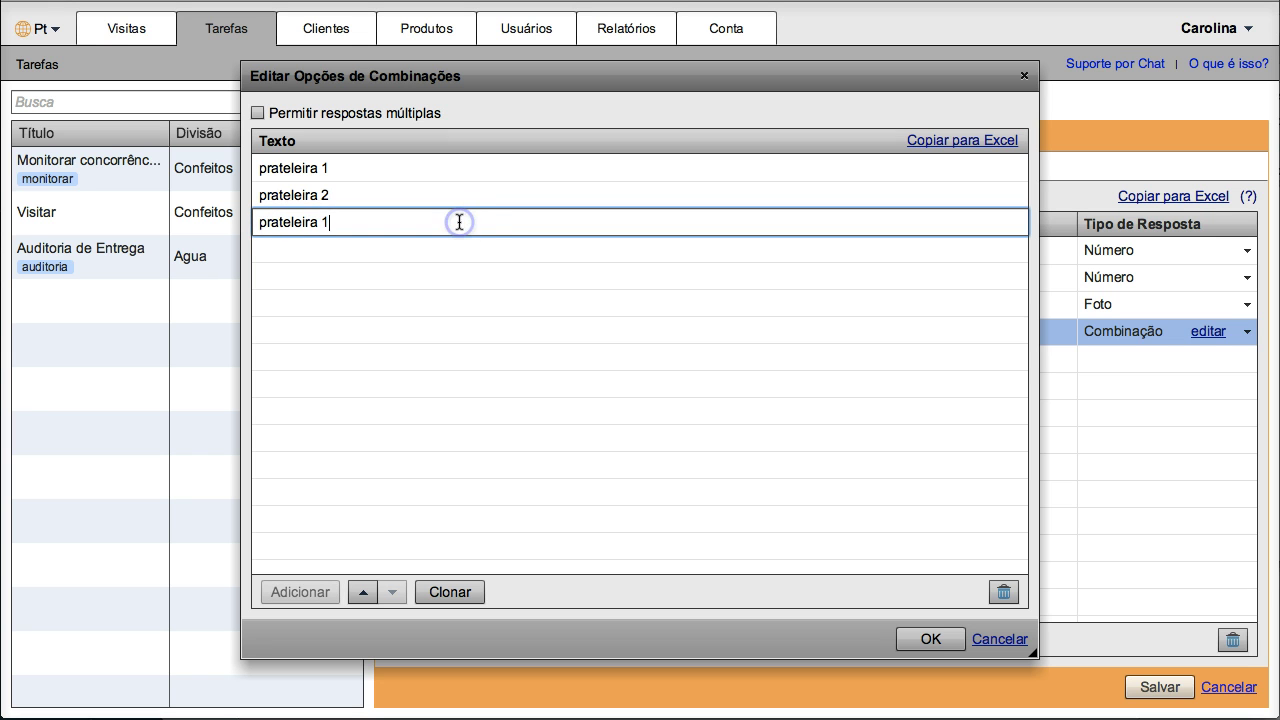
key("BackSpace")
type("3")
key("Return")
Step: Confirm the shelf options with multiple answers left off, and save the Auditoria task
left_click(258, 112)
left_click(258, 112)
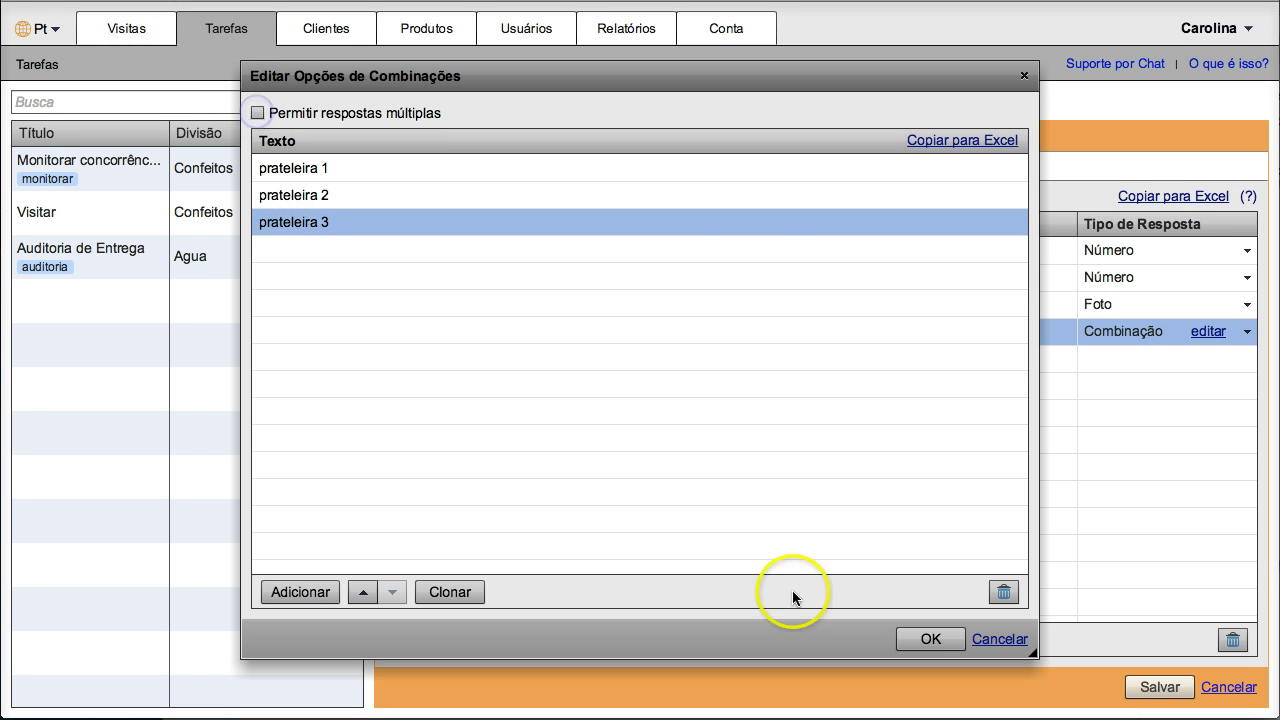
left_click(915, 640)
left_click(1160, 687)
Step: Review the four saved actions, then start adding a file on the Anexos tab
left_click(1162, 687)
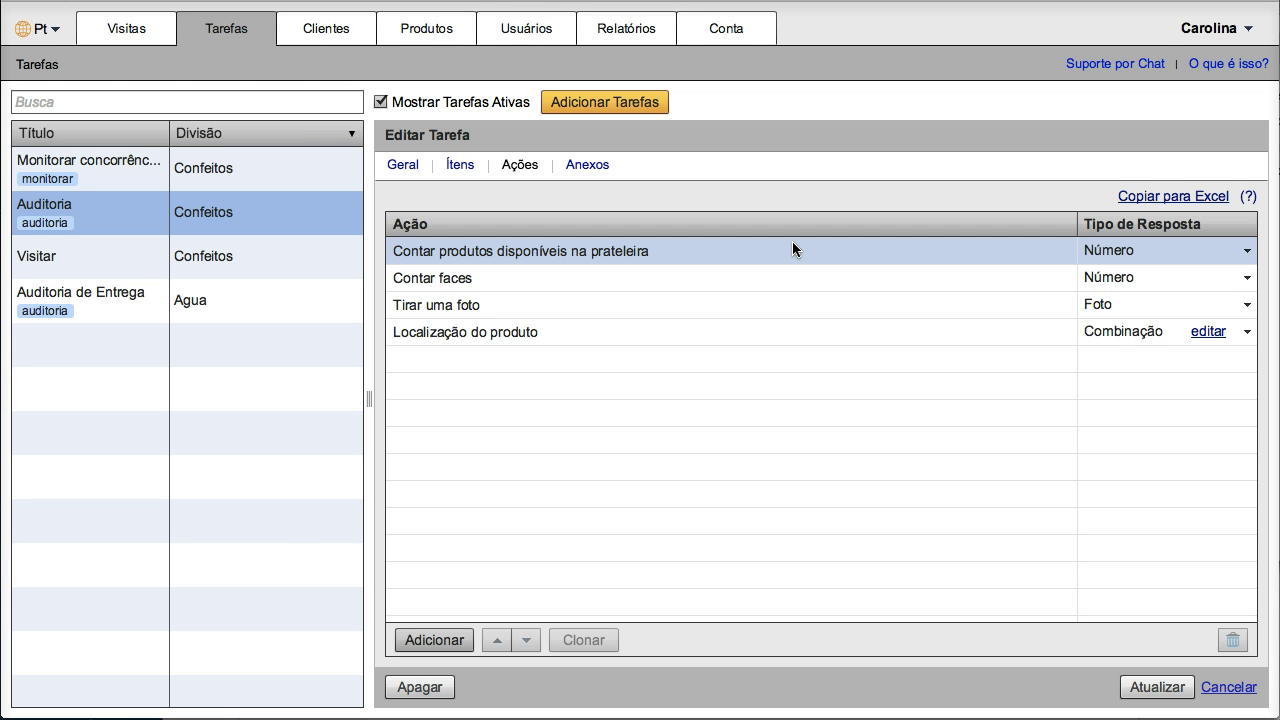
left_click(791, 250)
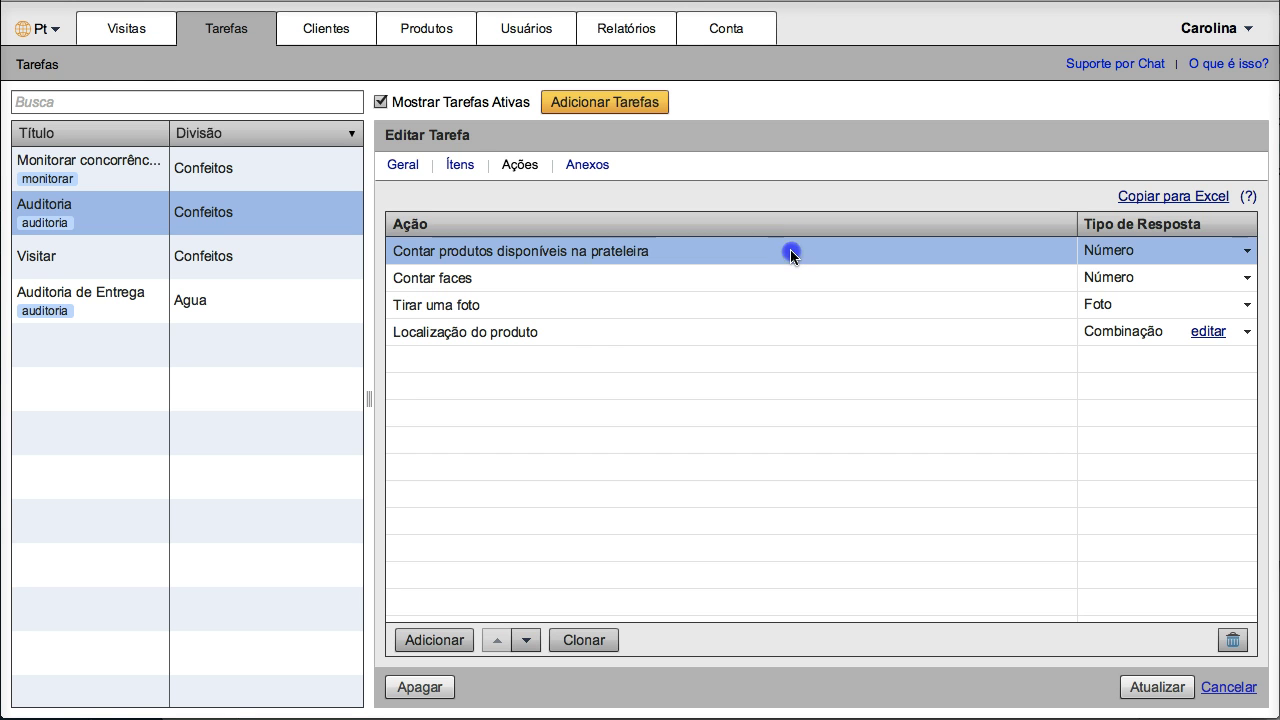
left_click(783, 274)
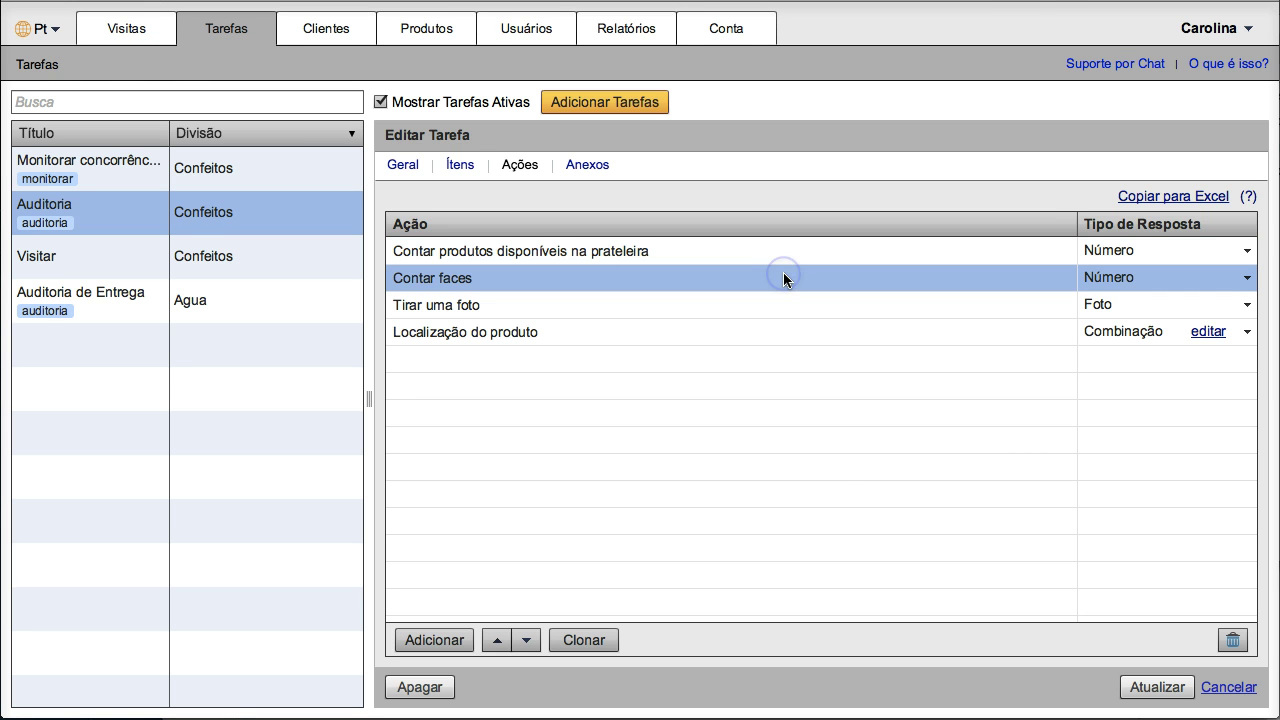
left_click(777, 300)
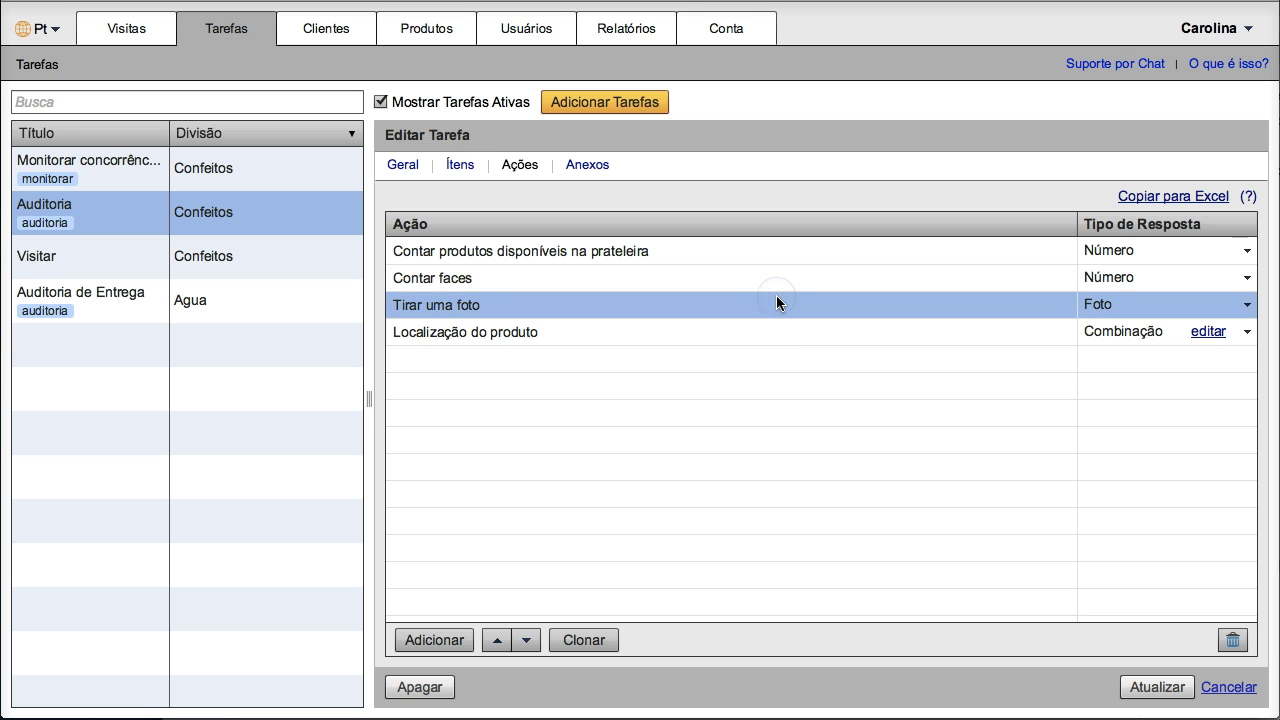
left_click(770, 321)
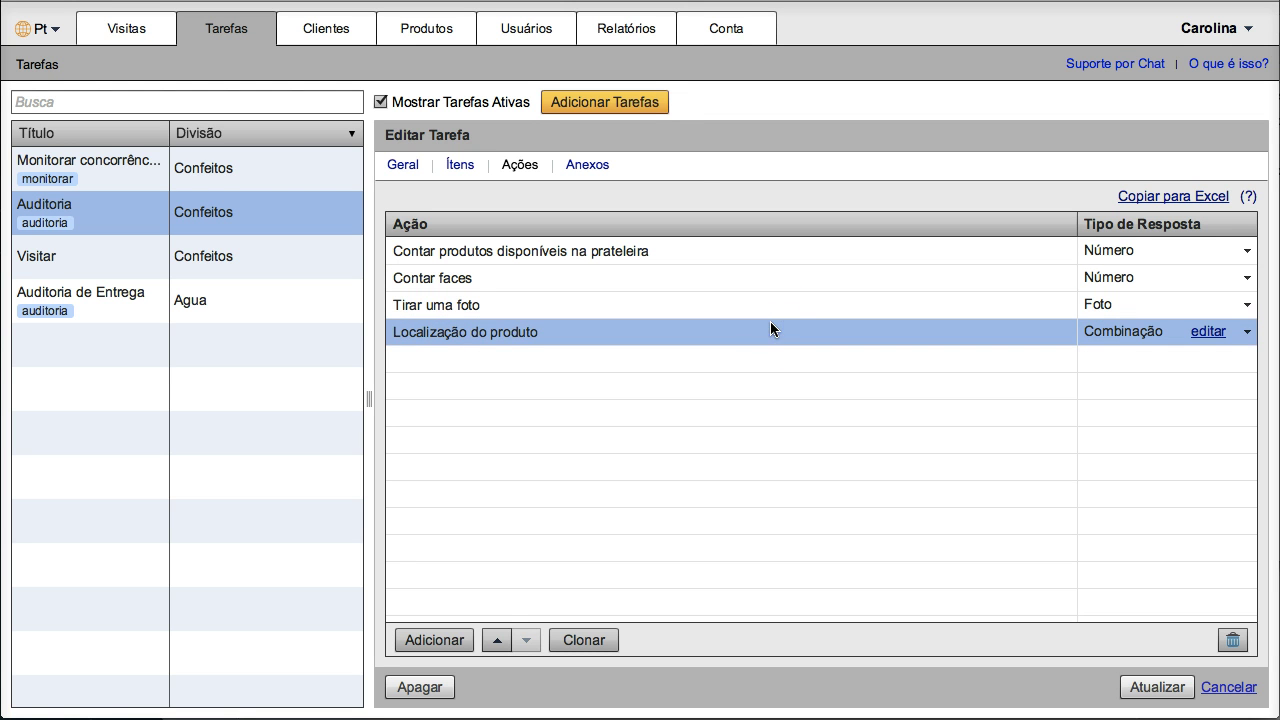
left_click(598, 166)
left_click(432, 650)
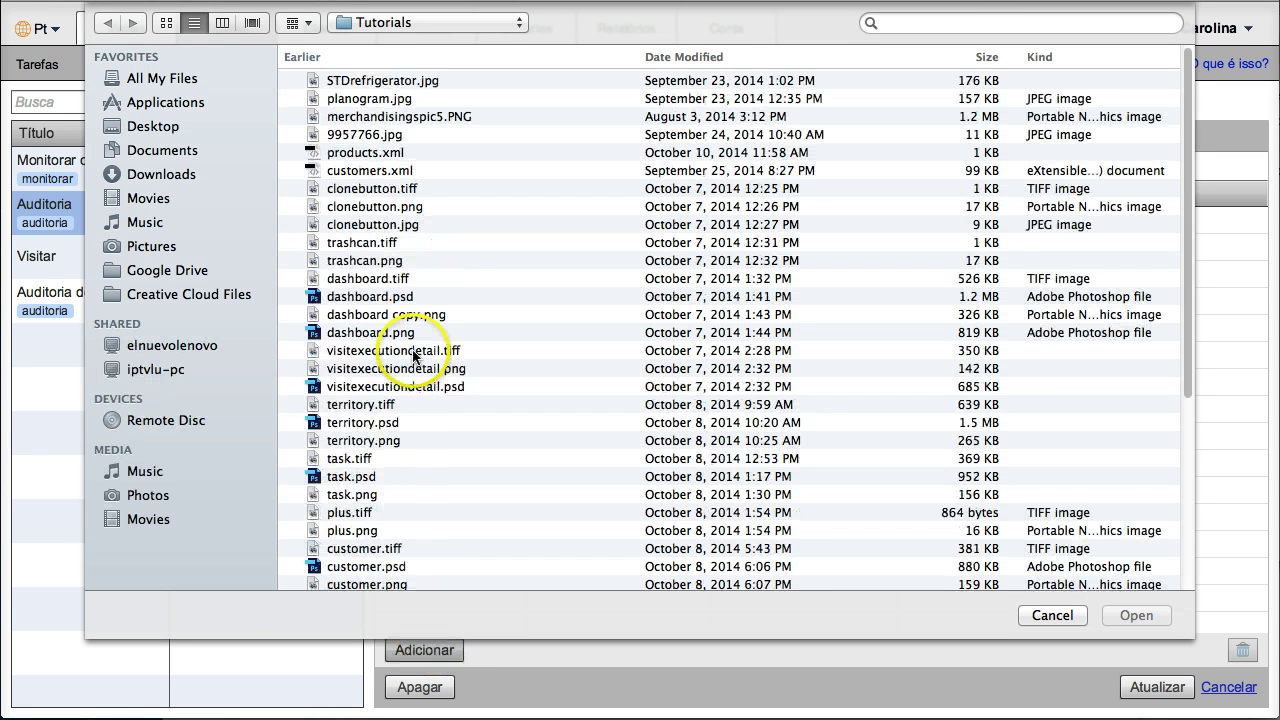
Step: Attach planogram.jpg with the label 'planograma' and apply it with Atualizar
double_click(386, 97)
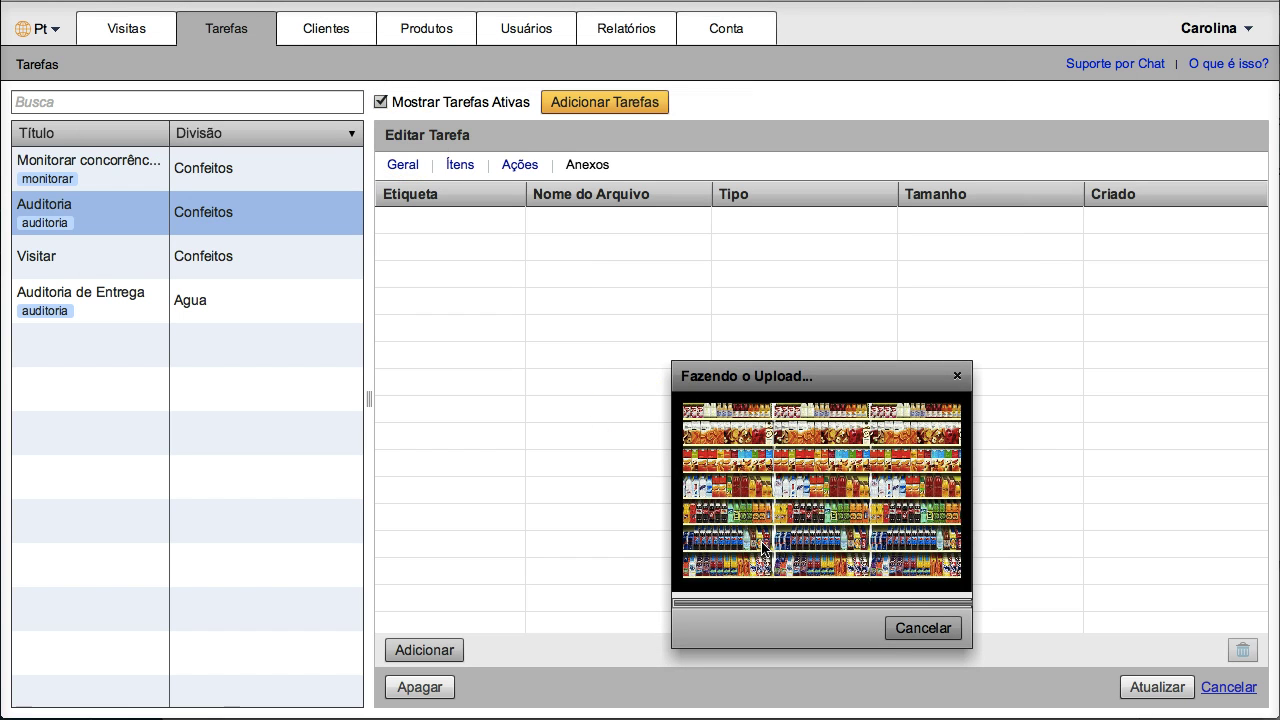
type("planograma")
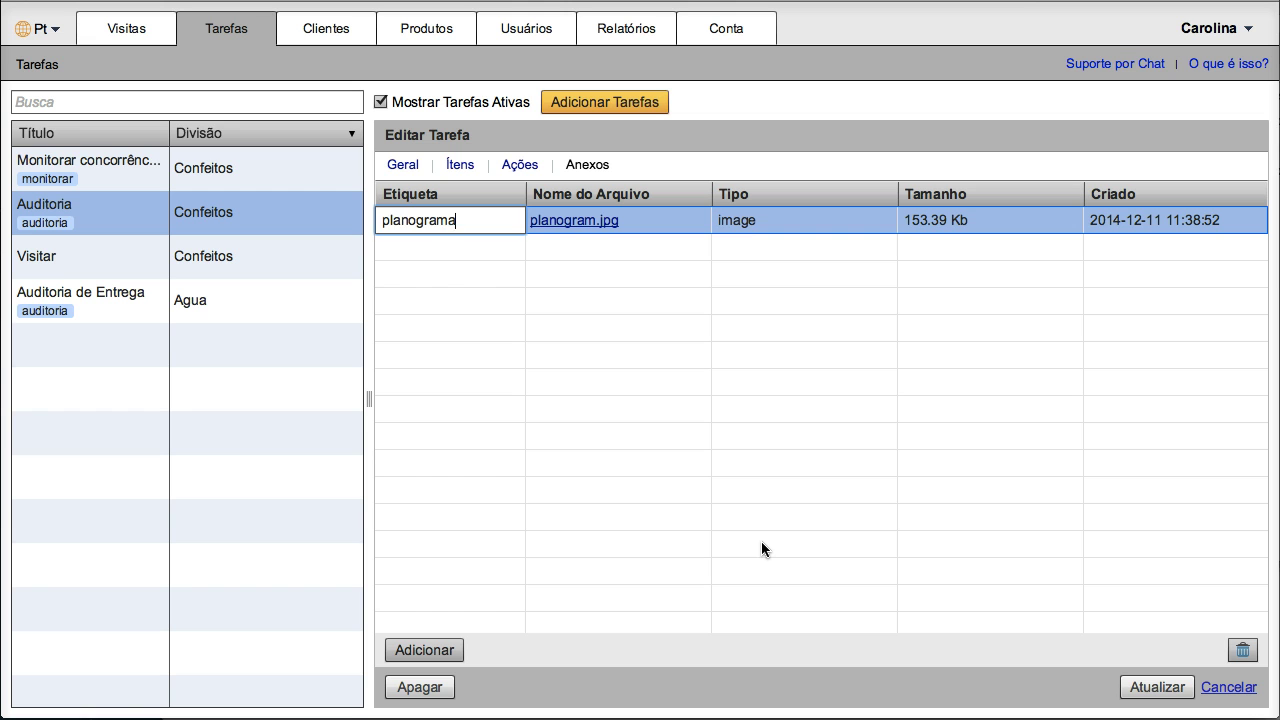
key("Return")
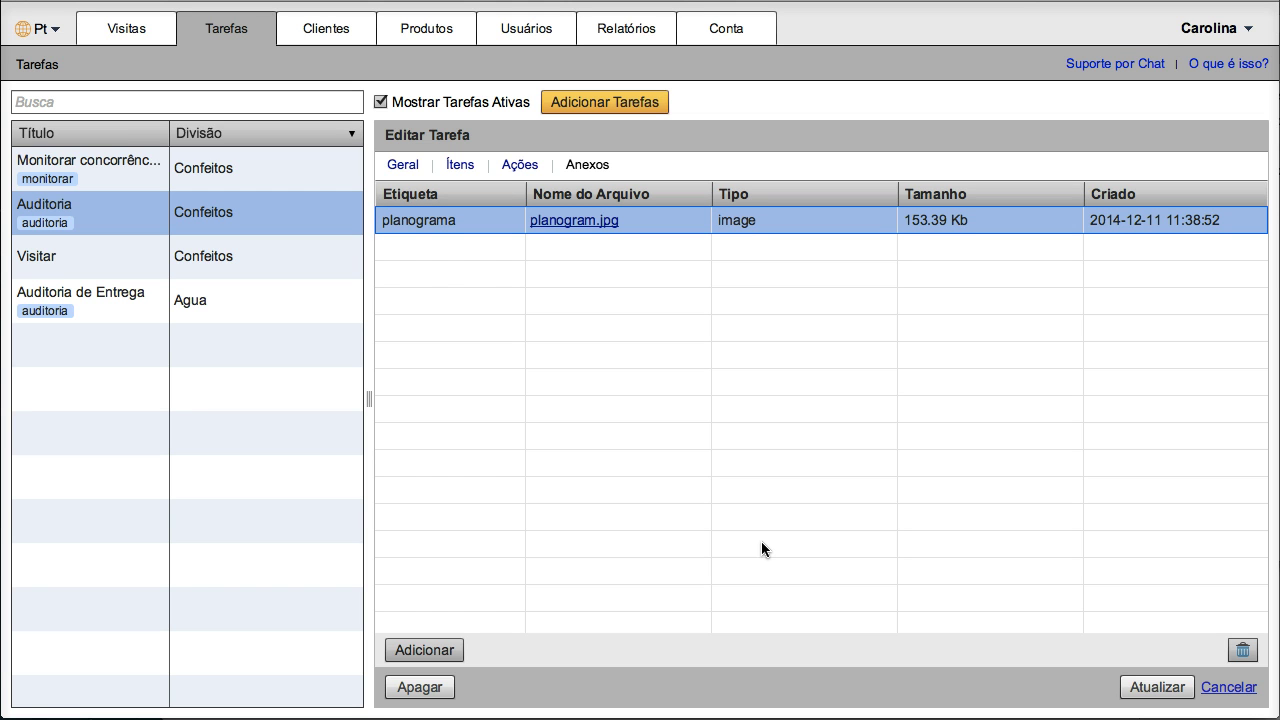
left_click(1151, 690)
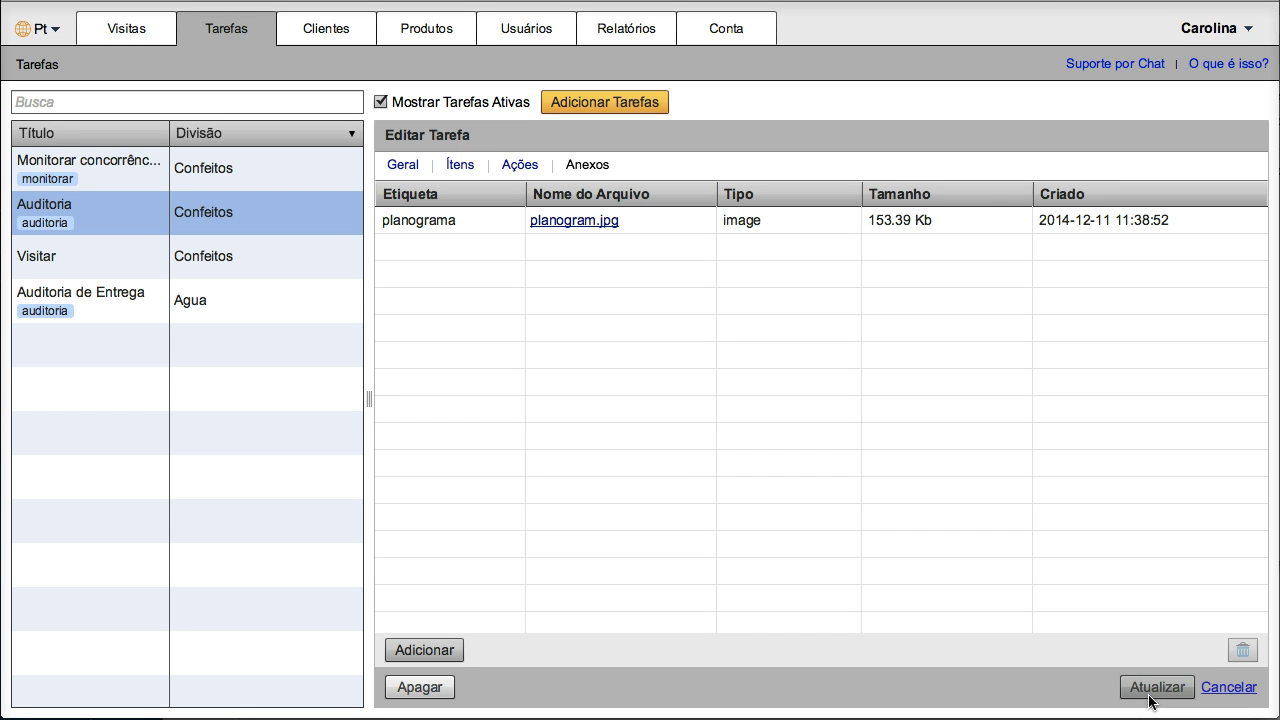
Step: Review the Geral tab and Vizualizar grid, then start the sign-up page's company field
left_click(400, 165)
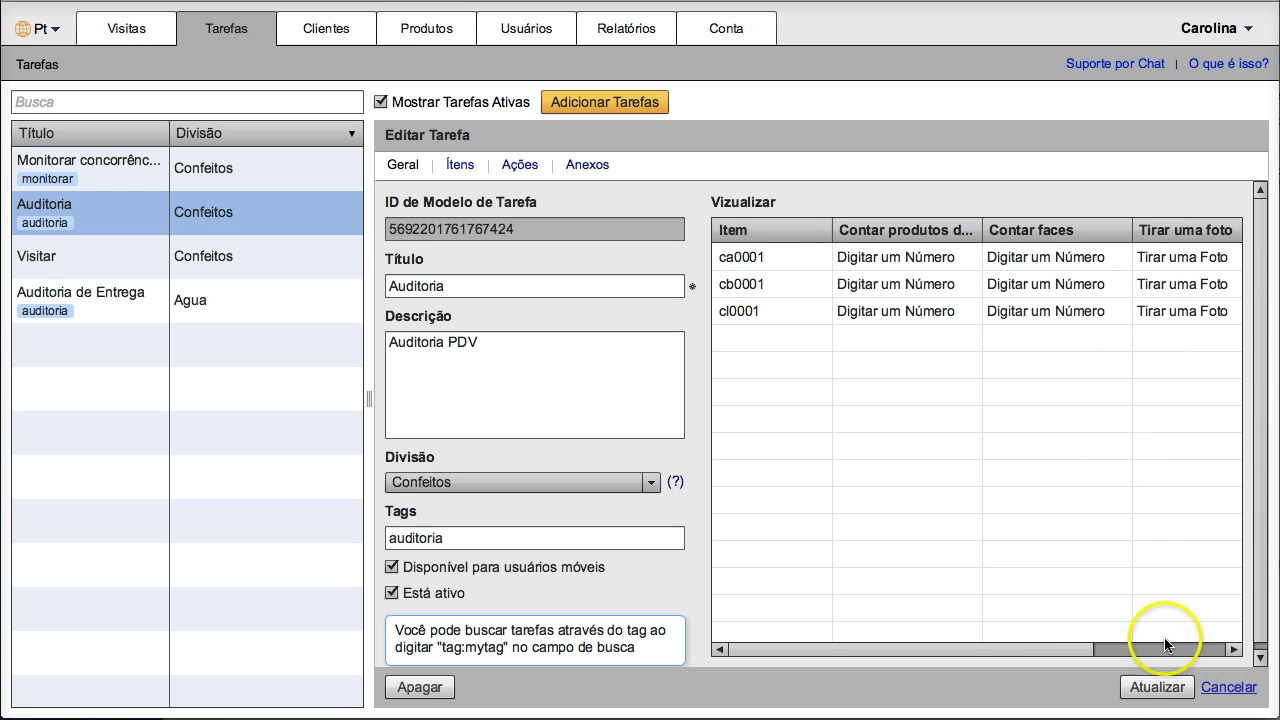
left_click_drag(1063, 648, 985, 672)
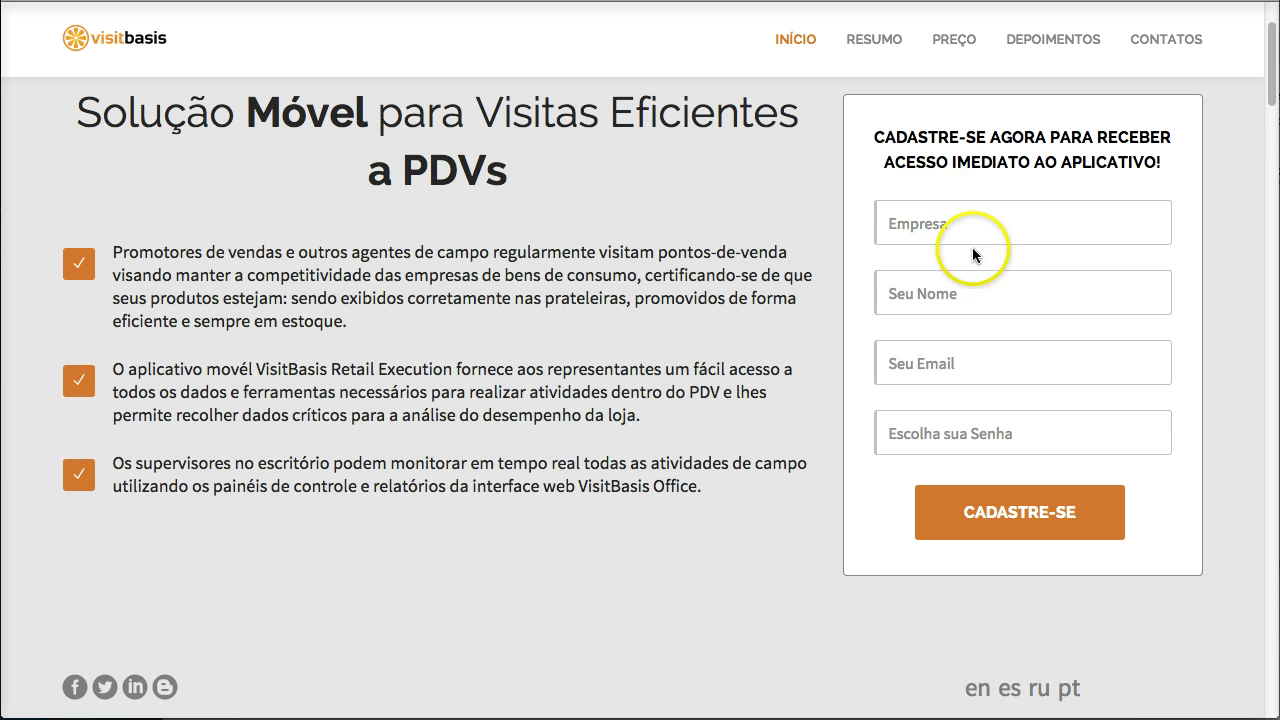
left_click(969, 229)
Step: Enter company 'Merchandising X' and the contact's name and e-mail on the sign-up form
type("Mer")
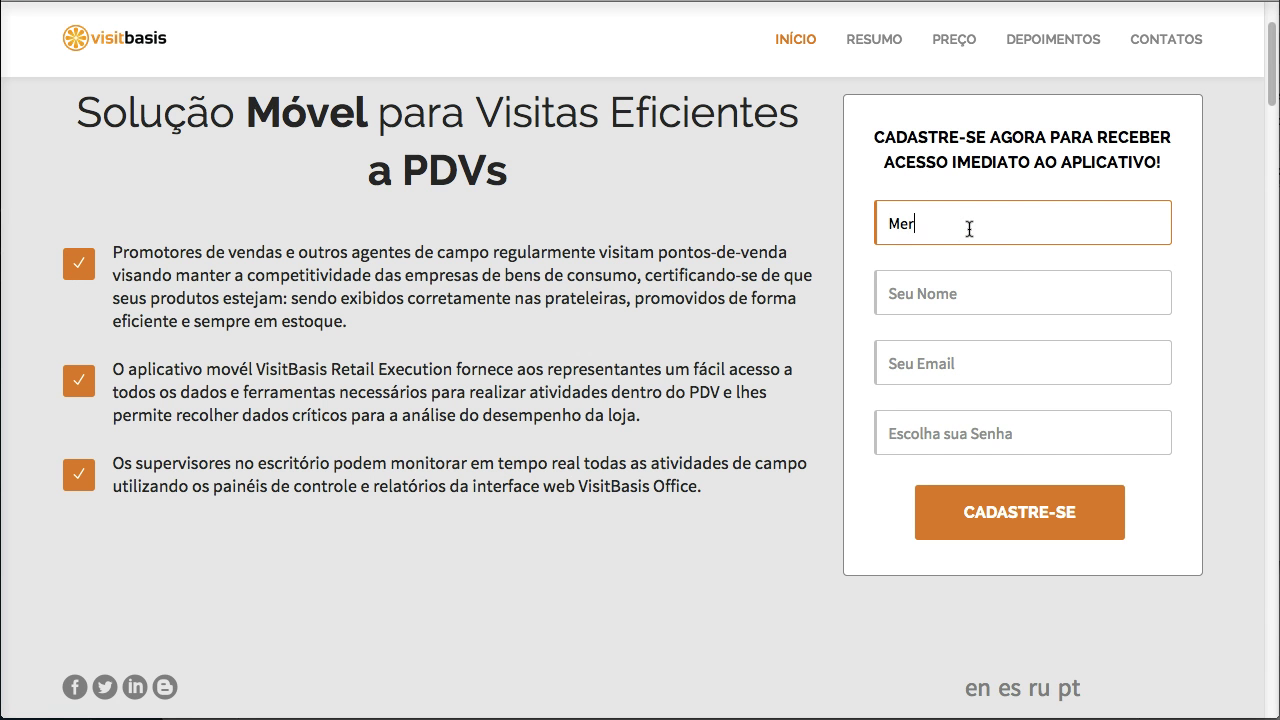
type("chandising X")
left_click(973, 274)
type("Ana")
left_click(961, 366)
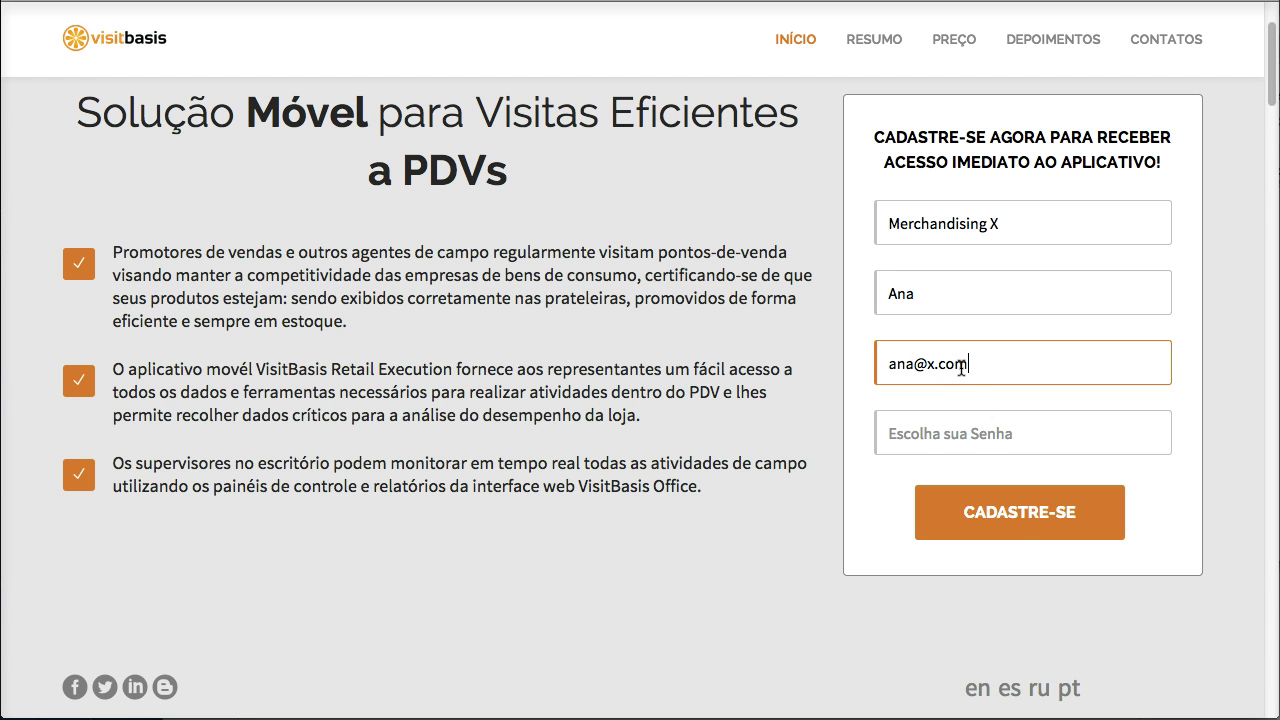
left_click(948, 438)
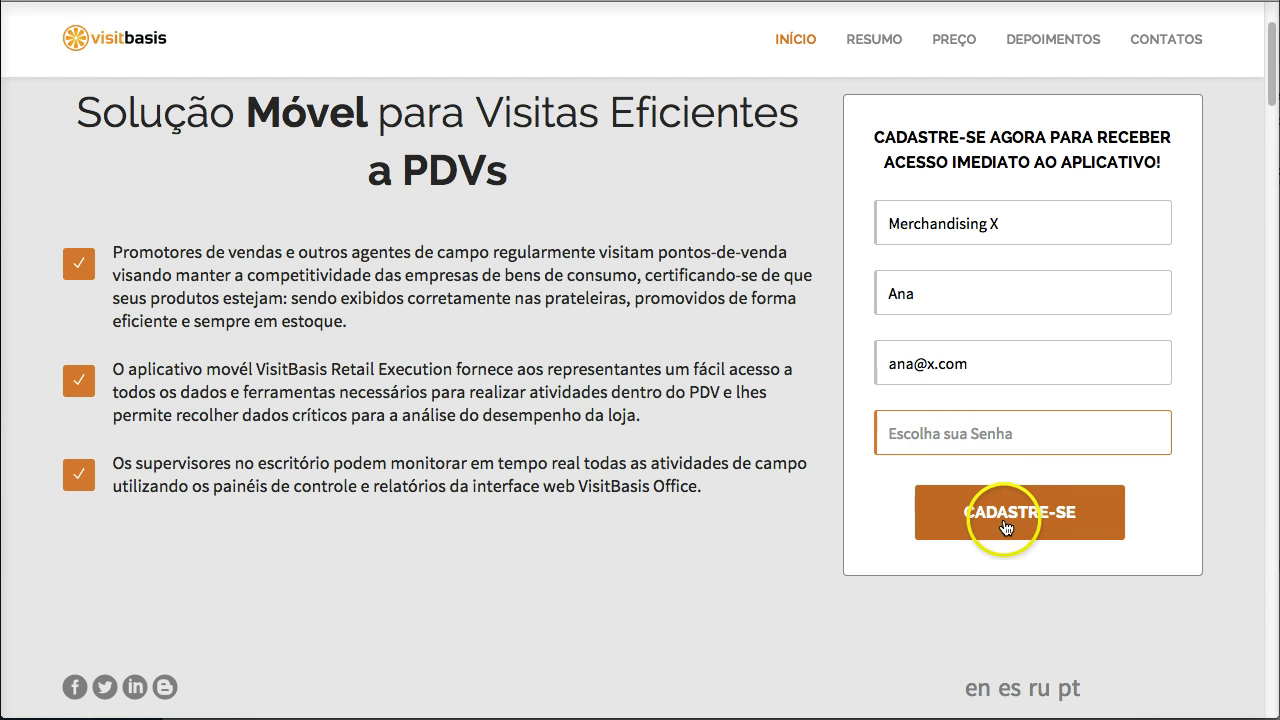